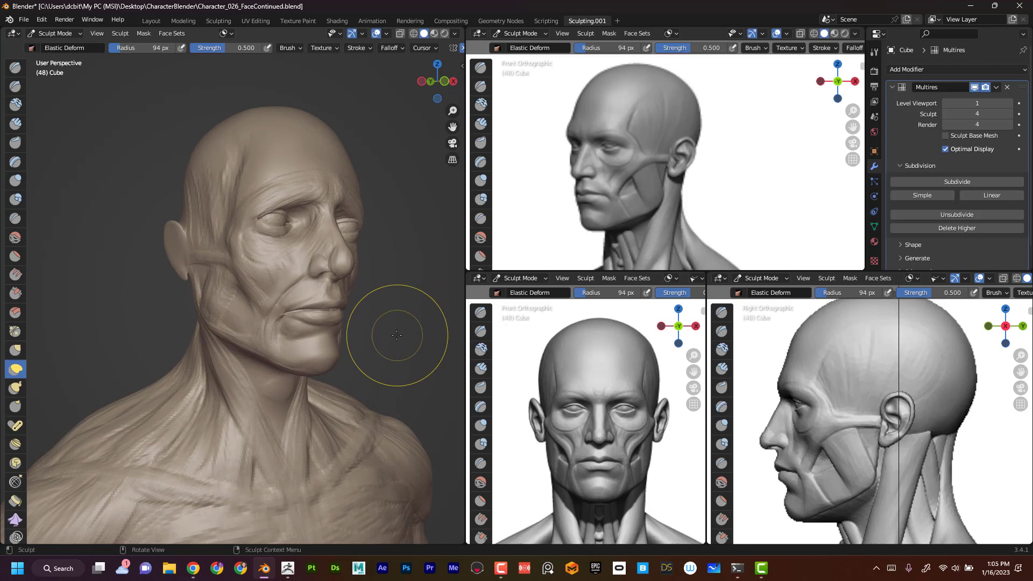
# Examine the sculpted face and the side-view anatomy reference at full size.
pyautogui.hotkey('ctrl', 'space')
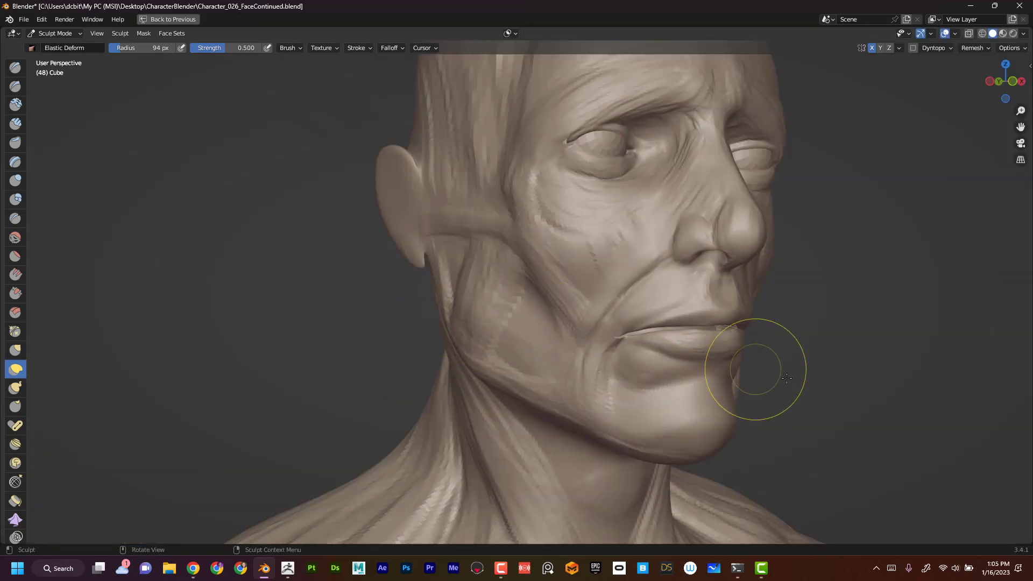
pyautogui.hotkey('ctrl', 'space')
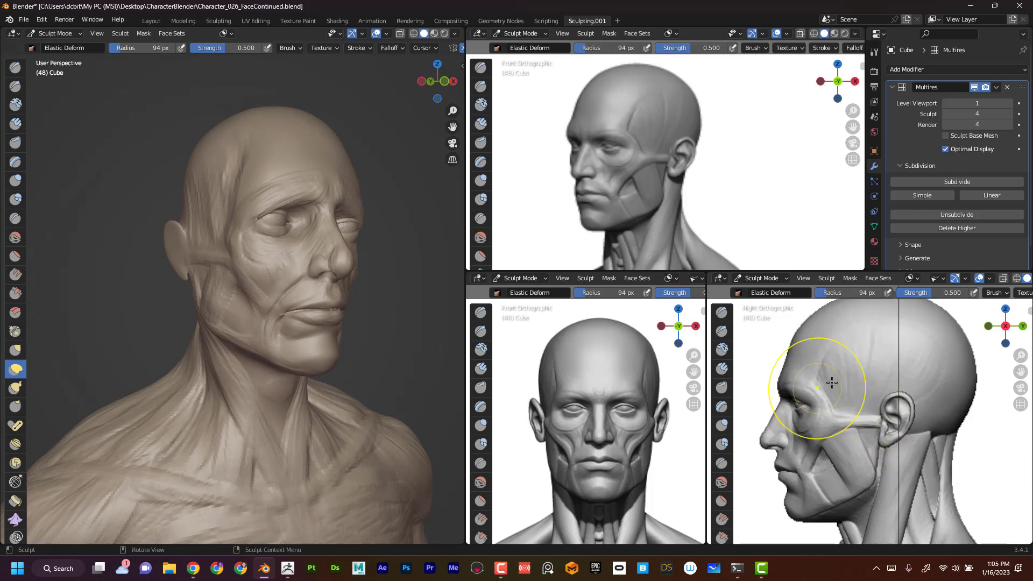
pyautogui.hotkey('ctrl', 'space')
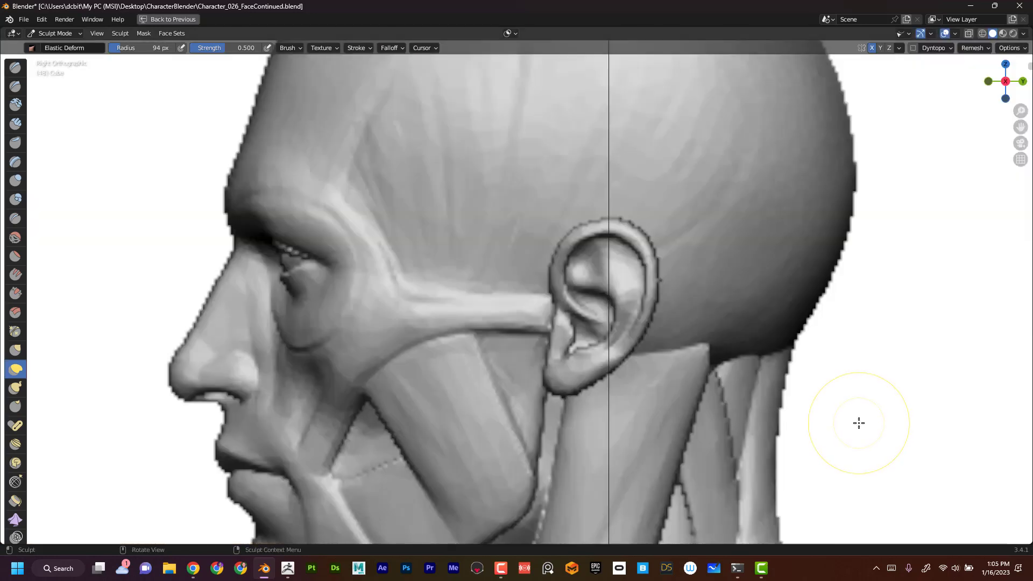
pyautogui.hotkey('ctrl', 'space')
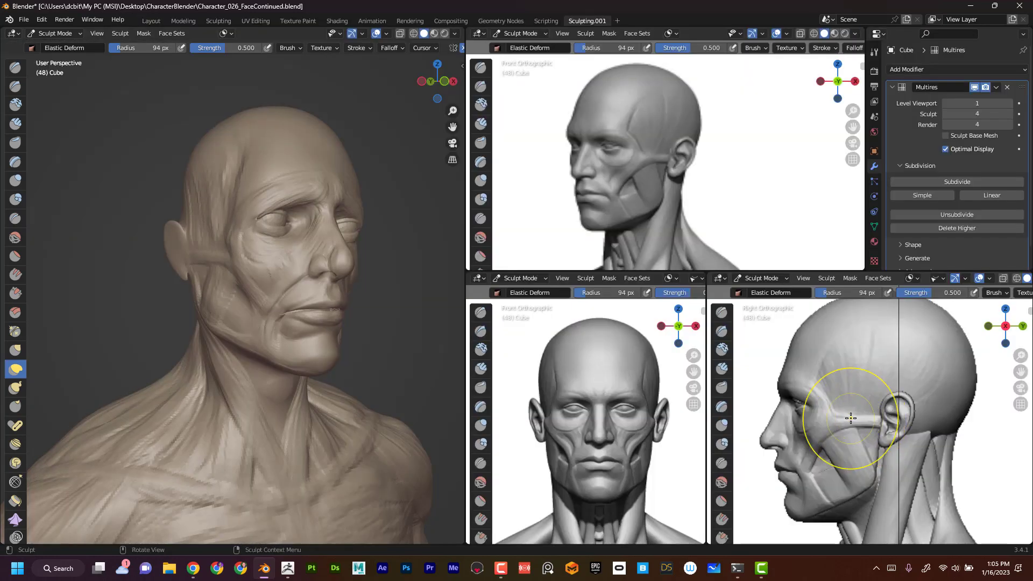
# Align the sculpt with the side reference image in right orthographic view, with Extras overlays and X-Ray enabled.
pyautogui.moveTo(397, 350)
pyautogui.keyDown('alt'); pyautogui.mouseDown()
pyautogui.moveTo(305, 351)
pyautogui.moveTo(414, 346)
pyautogui.moveTo(397, 362)
pyautogui.moveTo(396, 299)
pyautogui.moveTo(389, 336)
pyautogui.mouseUp(); pyautogui.keyUp('alt')
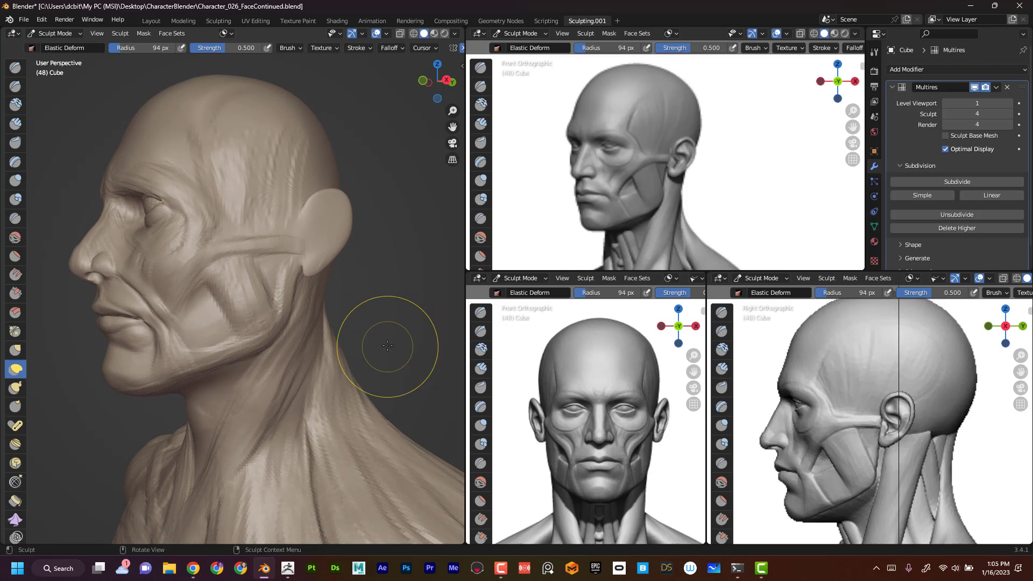
pyautogui.press('KP_5')
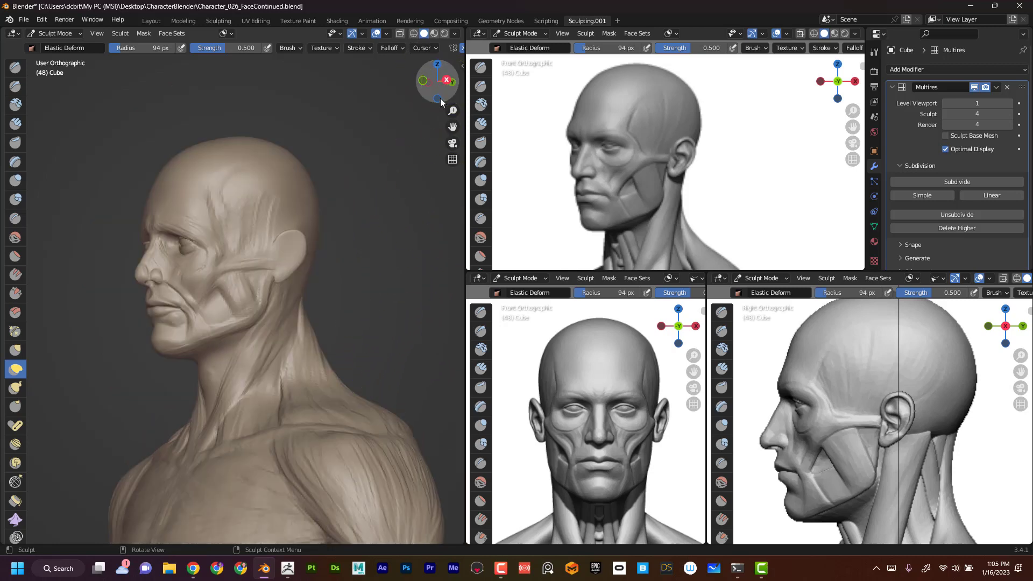
pyautogui.click(444, 81)
pyautogui.keyDown('alt'); pyautogui.keyDown('shift'); pyautogui.moveTo(357, 348); pyautogui.dragTo(416, 265); pyautogui.keyUp('shift'); pyautogui.keyUp('alt')
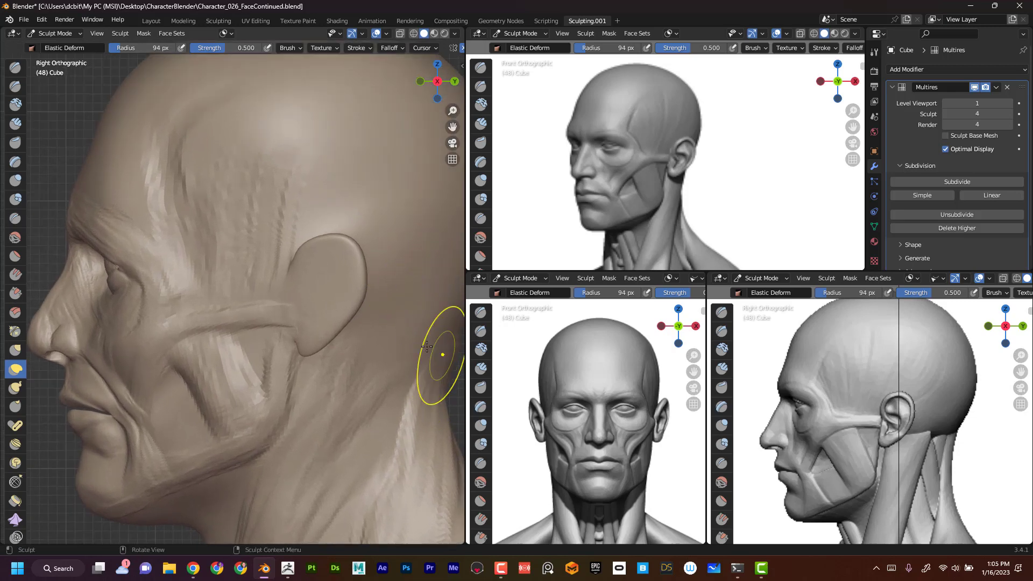
pyautogui.click(362, 33)
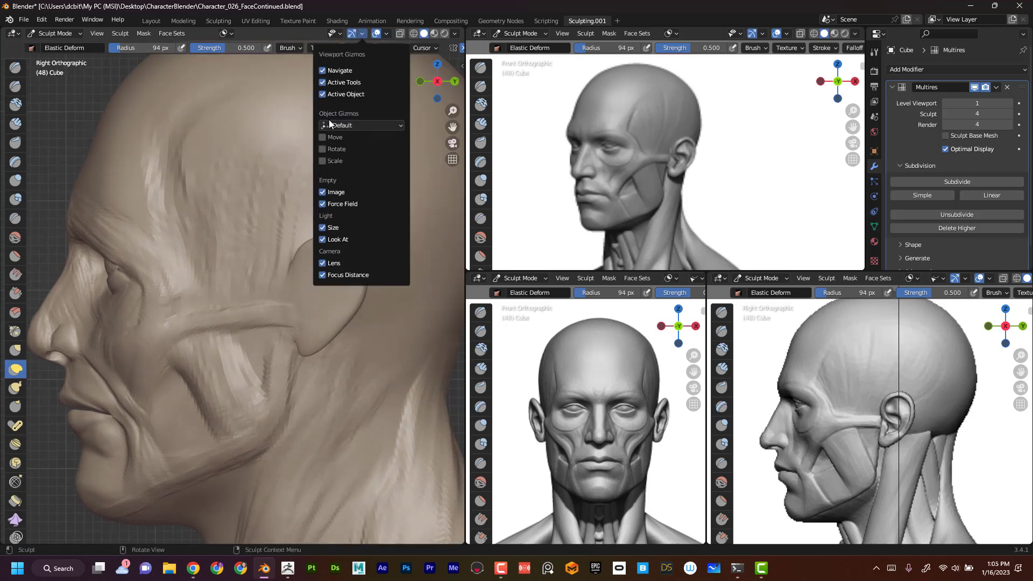
pyautogui.click(386, 33)
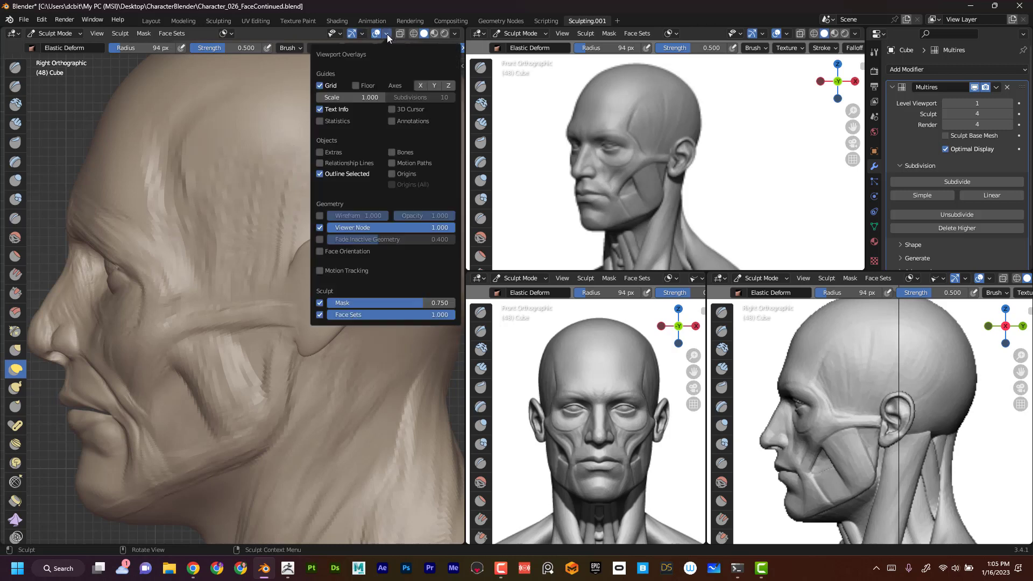
pyautogui.click(320, 153)
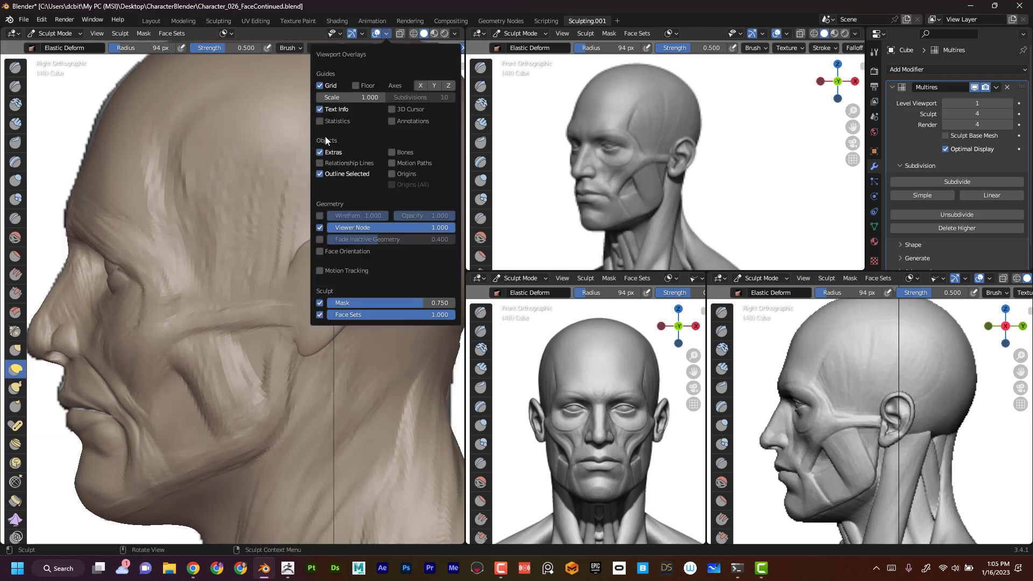
pyautogui.click(400, 33)
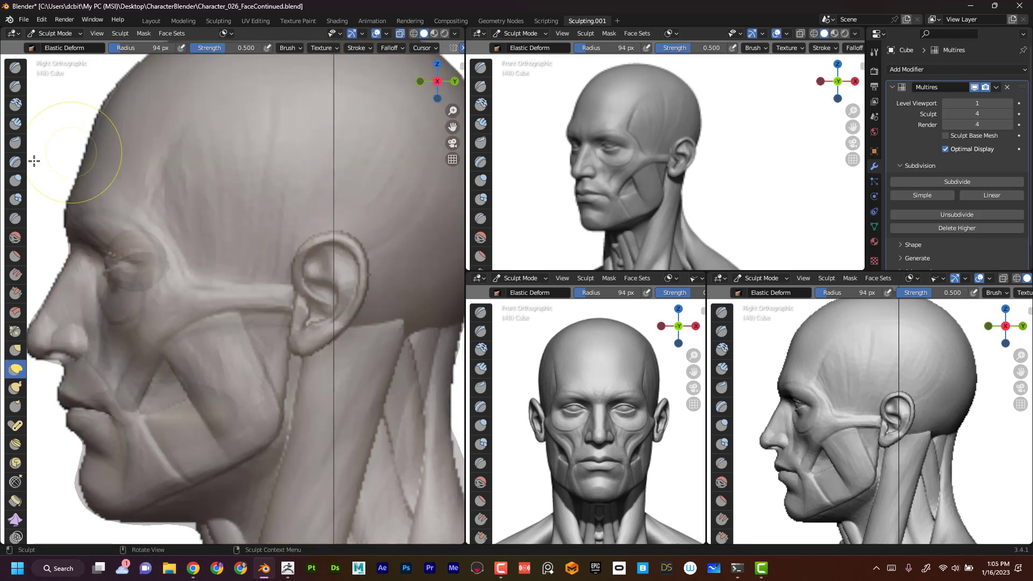
# Reshape the ear's outline with the Grab brush at a 61 px radius to match the side reference.
pyautogui.click(15, 350)
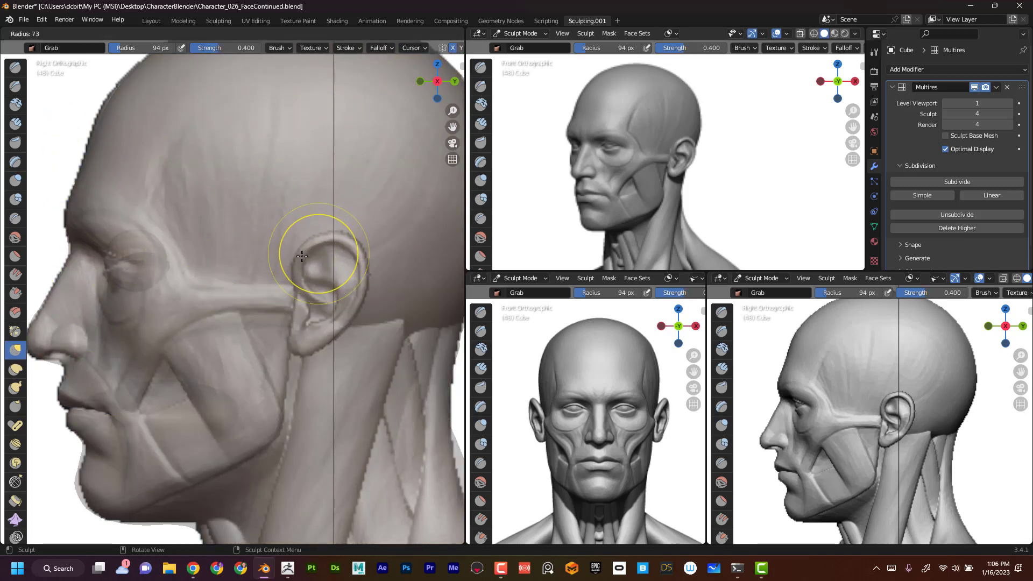
pyautogui.moveTo(311, 250)
pyautogui.mouseDown()
pyautogui.moveTo(308, 240)
pyautogui.moveTo(338, 222)
pyautogui.moveTo(363, 247)
pyautogui.mouseUp()
pyautogui.moveTo(364, 263); pyautogui.dragTo(355, 285)
pyautogui.moveTo(355, 284)
pyautogui.mouseDown()
pyautogui.moveTo(339, 324)
pyautogui.moveTo(299, 339)
pyautogui.mouseUp()
pyautogui.moveTo(299, 339); pyautogui.dragTo(300, 334)
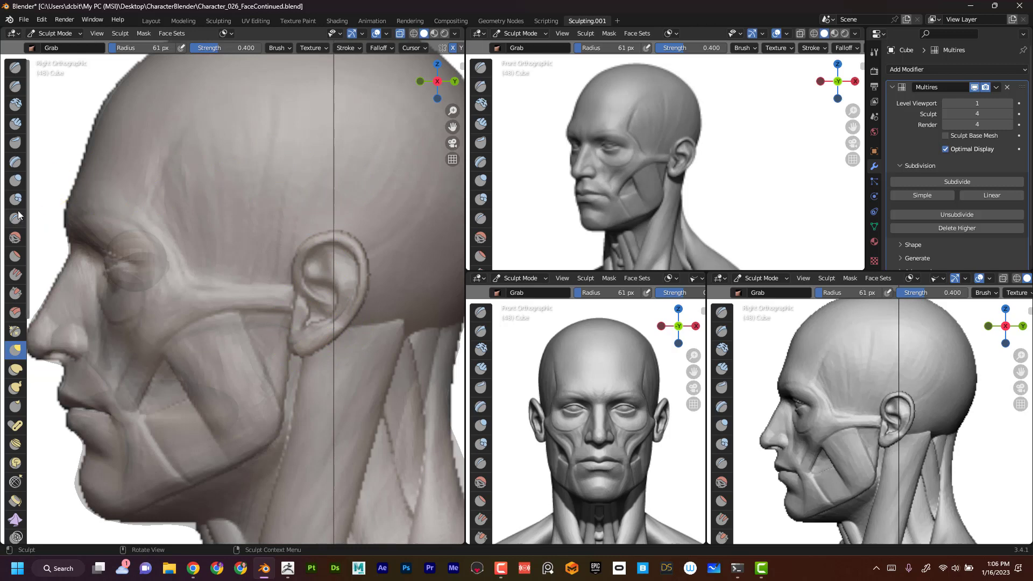
# Block in the ear's inner ridges over the reference using the Clay Strips brush at a 13 px radius.
pyautogui.click(16, 124)
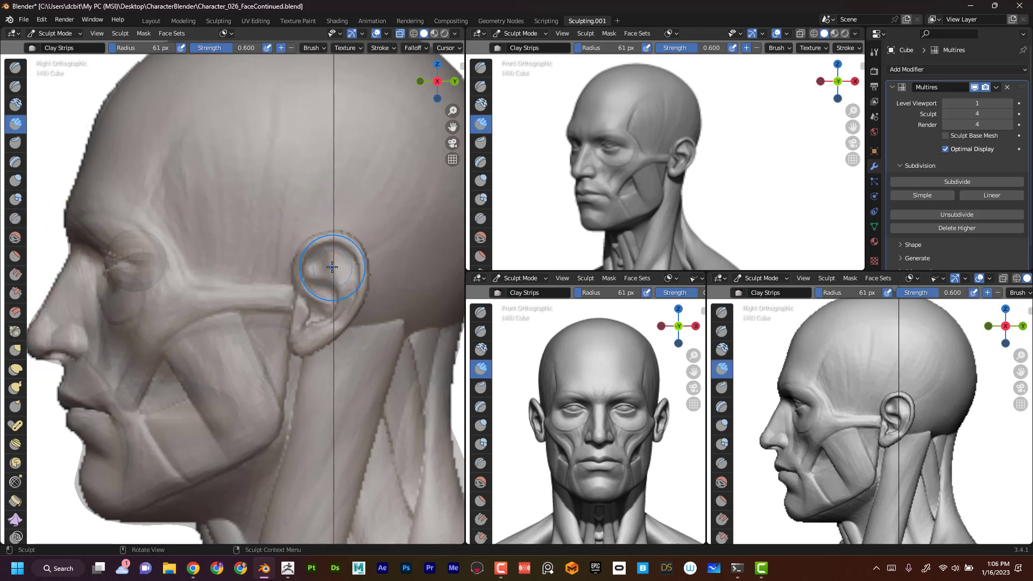
pyautogui.press('f')
pyautogui.click(307, 253)
pyautogui.moveTo(323, 301)
pyautogui.mouseDown()
pyautogui.moveTo(309, 297)
pyautogui.moveTo(303, 259)
pyautogui.moveTo(297, 272)
pyautogui.moveTo(313, 247)
pyautogui.moveTo(304, 251)
pyautogui.moveTo(324, 238)
pyautogui.moveTo(360, 260)
pyautogui.mouseUp()
pyautogui.moveTo(355, 247)
pyautogui.mouseDown()
pyautogui.moveTo(363, 284)
pyautogui.moveTo(336, 327)
pyautogui.moveTo(299, 351)
pyautogui.moveTo(322, 326)
pyautogui.moveTo(330, 281)
pyautogui.moveTo(314, 274)
pyautogui.moveTo(337, 291)
pyautogui.moveTo(341, 282)
pyautogui.moveTo(329, 257)
pyautogui.moveTo(339, 295)
pyautogui.moveTo(311, 288)
pyautogui.moveTo(307, 318)
pyautogui.moveTo(326, 277)
pyautogui.moveTo(323, 291)
pyautogui.mouseUp()
# Carve the ear's central hollow with Clay Strips in subtract mode and turn off X-Ray.
pyautogui.click(292, 49)
pyautogui.moveTo(328, 288)
pyautogui.mouseDown()
pyautogui.moveTo(322, 259)
pyautogui.moveTo(338, 255)
pyautogui.moveTo(337, 302)
pyautogui.mouseUp()
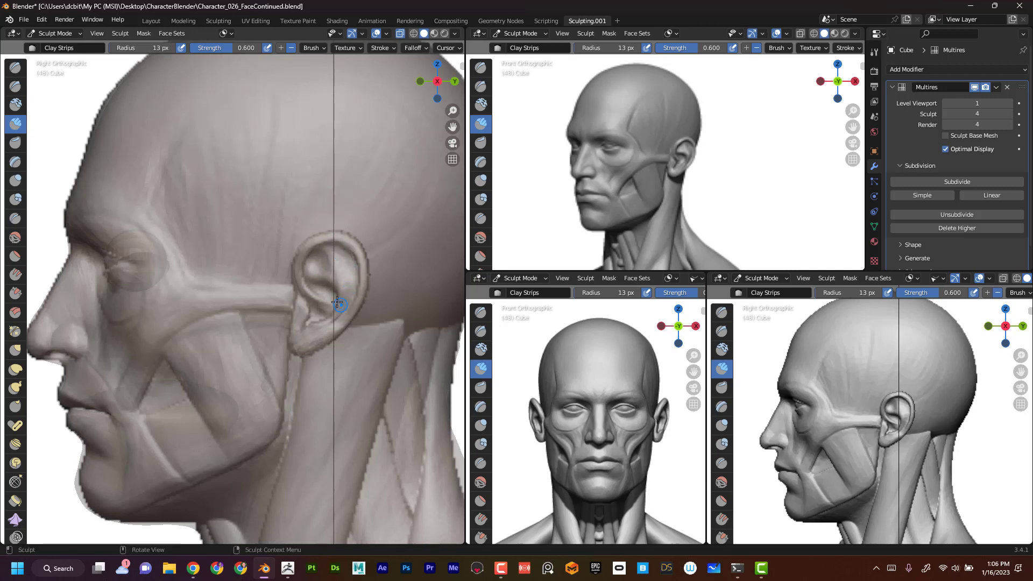
pyautogui.click(401, 33)
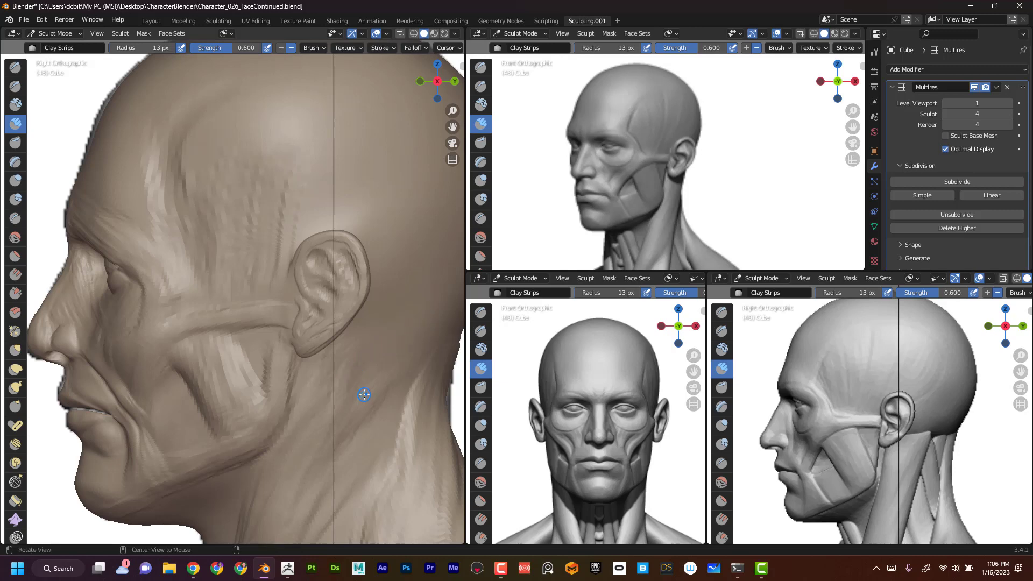
# Build up the ear's lower rim, lobe and tragus area with Clay Strips in add mode.
pyautogui.moveTo(362, 394); pyautogui.dragTo(389, 327, button='middle')
pyautogui.click(437, 82)
pyautogui.keyDown('ctrl'); pyautogui.moveTo(403, 311); pyautogui.dragTo(400, 276, button='middle'); pyautogui.keyUp('ctrl')
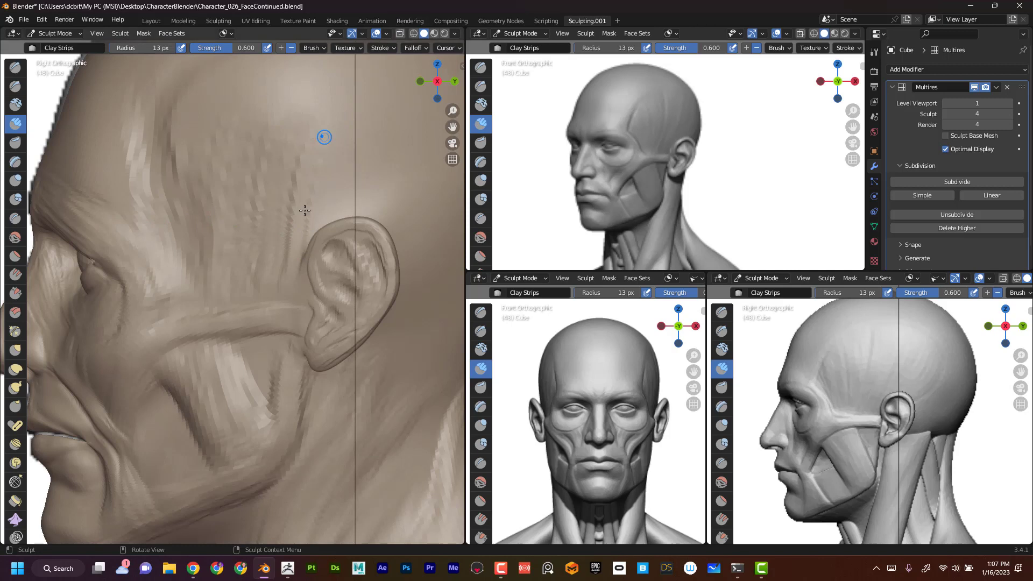
pyautogui.click(280, 48)
pyautogui.moveTo(336, 305)
pyautogui.mouseDown()
pyautogui.moveTo(315, 272)
pyautogui.moveTo(325, 236)
pyautogui.moveTo(393, 272)
pyautogui.moveTo(381, 309)
pyautogui.moveTo(326, 357)
pyautogui.mouseUp()
pyautogui.moveTo(370, 321); pyautogui.dragTo(340, 350)
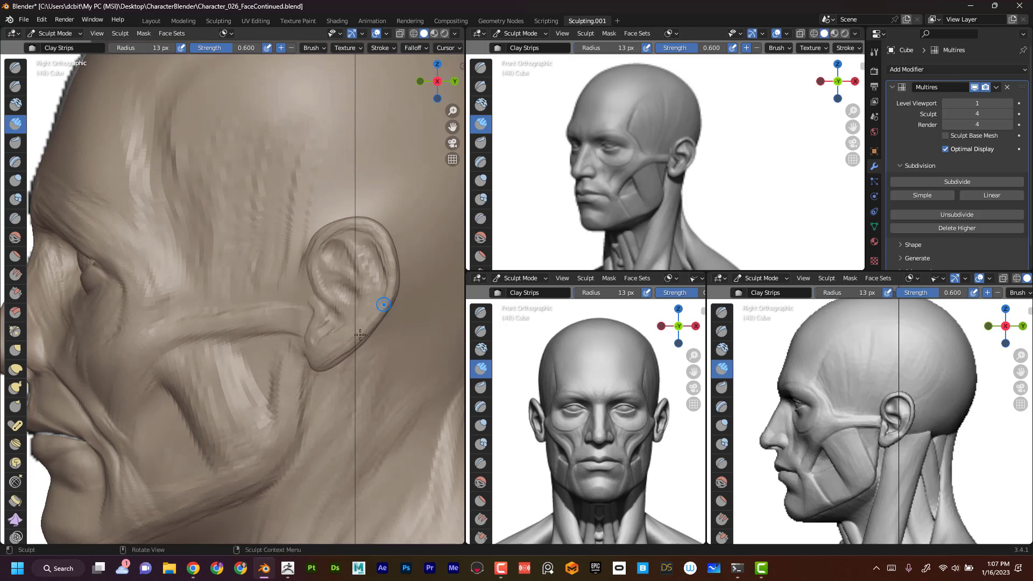
pyautogui.moveTo(387, 296)
pyautogui.mouseDown()
pyautogui.moveTo(341, 347)
pyautogui.moveTo(310, 331)
pyautogui.mouseUp()
pyautogui.moveTo(310, 339); pyautogui.dragTo(314, 324)
# Build up the upper ear's inner folds and outer rim, and carve the hollow behind the tragus with Clay Strips.
pyautogui.moveTo(332, 264); pyautogui.dragTo(361, 278)
pyautogui.moveTo(361, 277); pyautogui.dragTo(355, 298)
pyautogui.moveTo(339, 264); pyautogui.dragTo(323, 255)
pyautogui.moveTo(322, 260); pyautogui.dragTo(331, 240)
pyautogui.moveTo(340, 232)
pyautogui.mouseDown()
pyautogui.moveTo(349, 228)
pyautogui.moveTo(320, 246)
pyautogui.mouseUp()
pyautogui.moveTo(301, 279)
pyautogui.mouseDown()
pyautogui.moveTo(316, 249)
pyautogui.moveTo(349, 229)
pyautogui.mouseUp()
pyautogui.click(292, 48)
pyautogui.moveTo(332, 317); pyautogui.dragTo(315, 305)
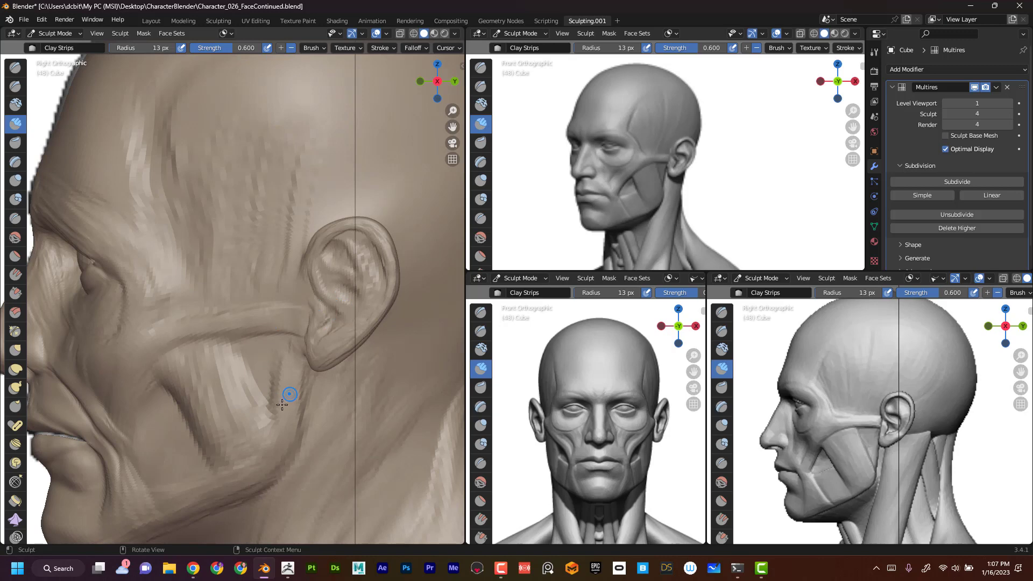
# Add volume along the front of the ear's upper rim with Clay Strips in add mode.
pyautogui.moveTo(382, 415)
pyautogui.keyDown('alt'); pyautogui.mouseDown()
pyautogui.moveTo(396, 397)
pyautogui.moveTo(413, 399)
pyautogui.moveTo(388, 422)
pyautogui.mouseUp(); pyautogui.keyUp('alt')
pyautogui.moveTo(381, 385)
pyautogui.keyDown('ctrl'); pyautogui.keyDown('alt'); pyautogui.mouseDown()
pyautogui.moveTo(379, 402)
pyautogui.moveTo(406, 381)
pyautogui.moveTo(364, 382)
pyautogui.moveTo(388, 380)
pyautogui.moveTo(387, 364)
pyautogui.moveTo(485, 380)
pyautogui.moveTo(410, 380)
pyautogui.moveTo(332, 331)
pyautogui.moveTo(339, 347)
pyautogui.mouseUp(); pyautogui.keyUp('alt'); pyautogui.keyUp('ctrl')
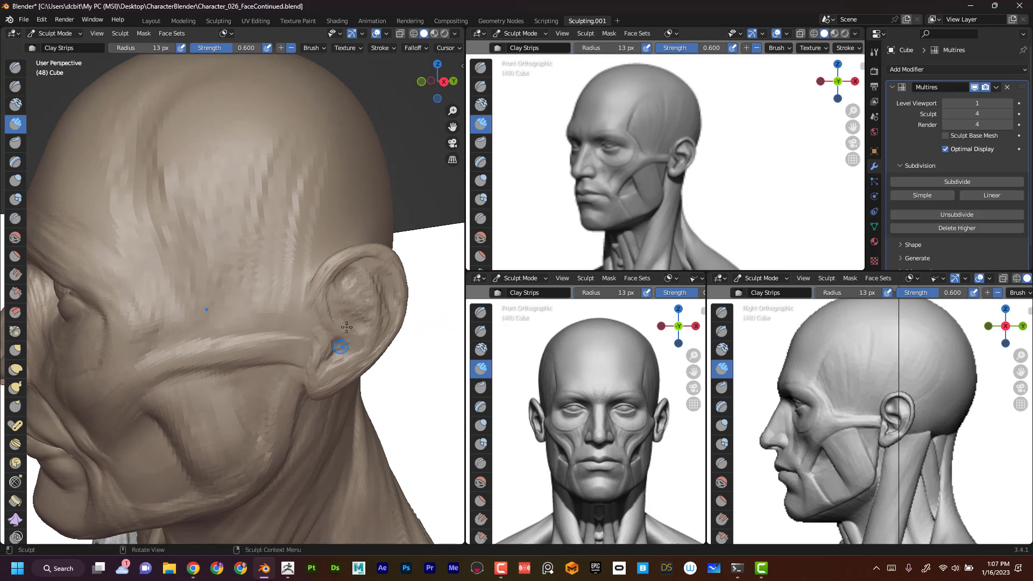
pyautogui.press('KP_5')
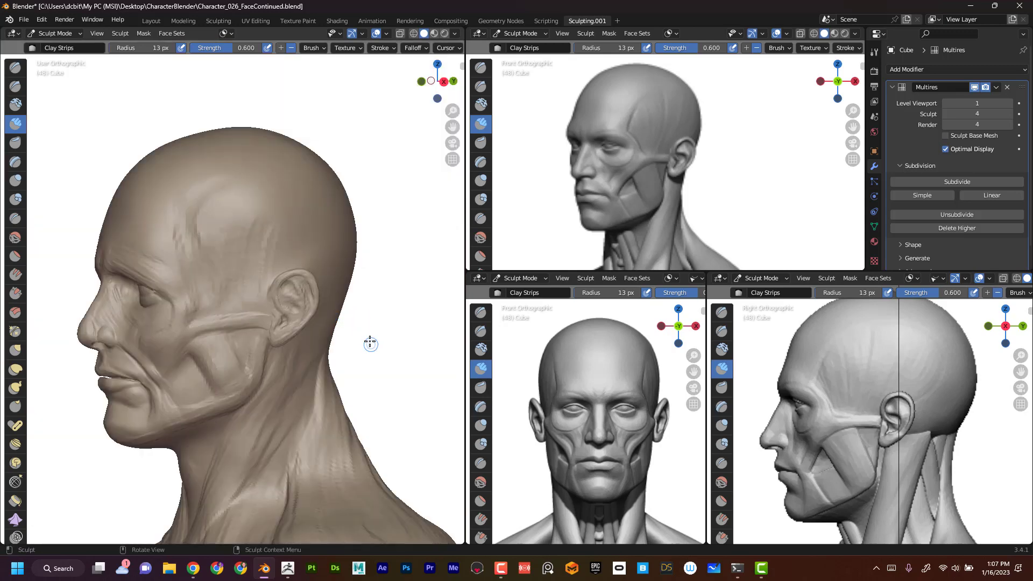
pyautogui.moveTo(370, 342); pyautogui.dragTo(387, 360, button='middle')
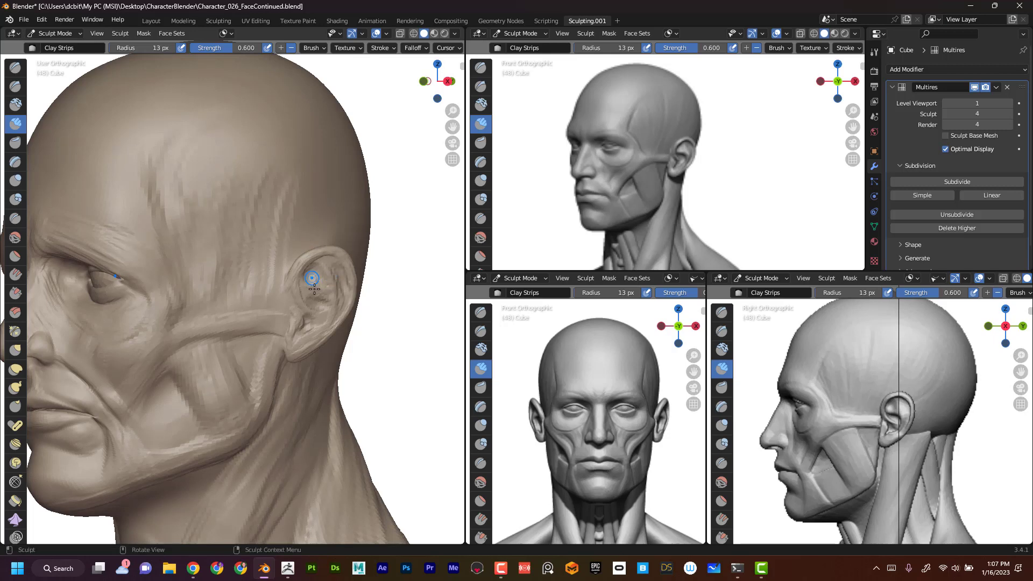
pyautogui.click(281, 48)
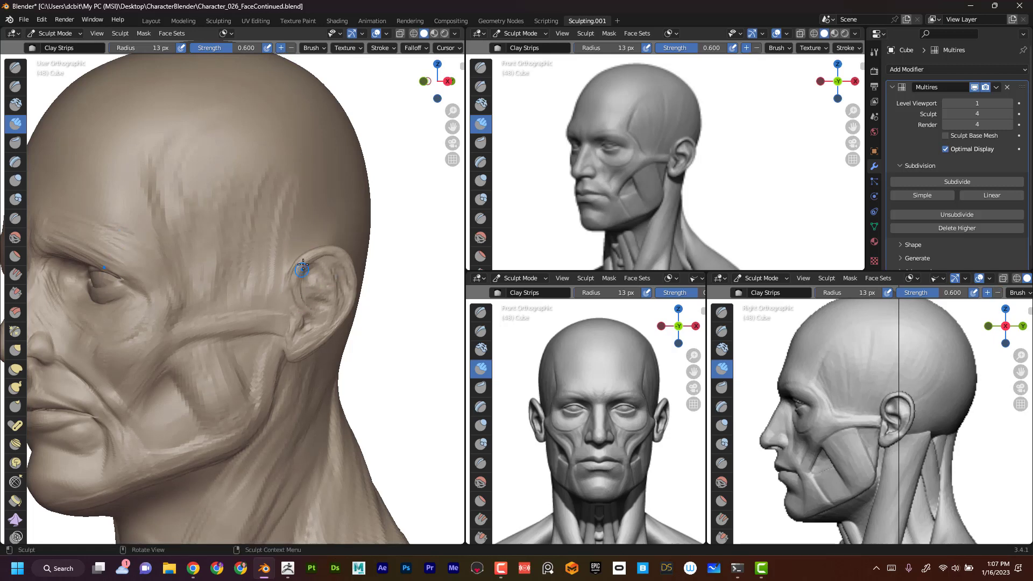
pyautogui.moveTo(302, 264); pyautogui.dragTo(287, 285)
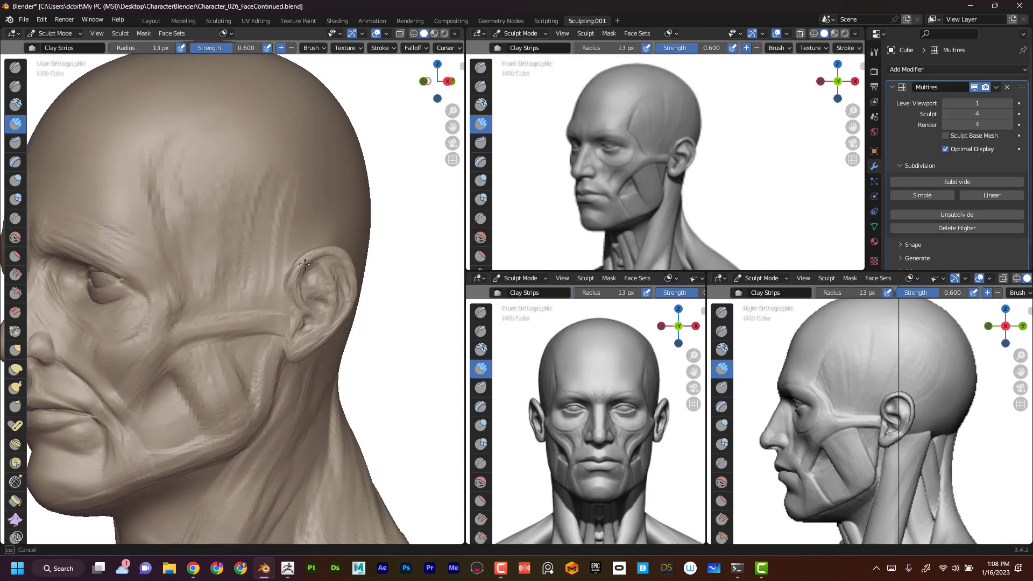
pyautogui.click(284, 291)
# Set the Clay Strips radius to 17 px and smooth the ear's tragus, lobe and inner folds.
pyautogui.moveTo(398, 375); pyautogui.dragTo(342, 372, button='middle')
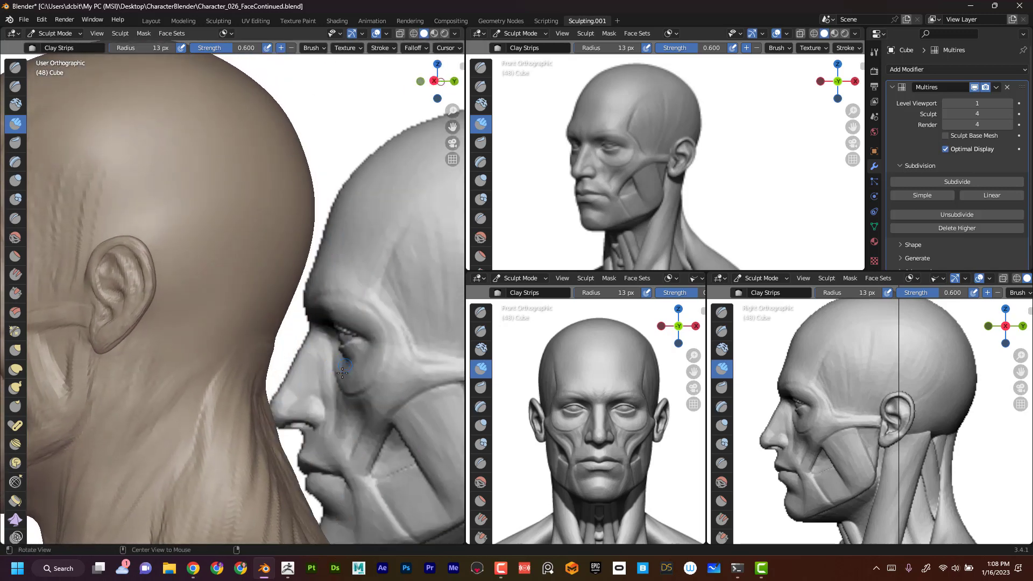
pyautogui.keyDown('ctrl'); pyautogui.keyDown('alt'); pyautogui.keyDown('shift'); pyautogui.moveTo(295, 342); pyautogui.dragTo(328, 447); pyautogui.keyUp('shift'); pyautogui.keyUp('alt'); pyautogui.keyUp('ctrl')
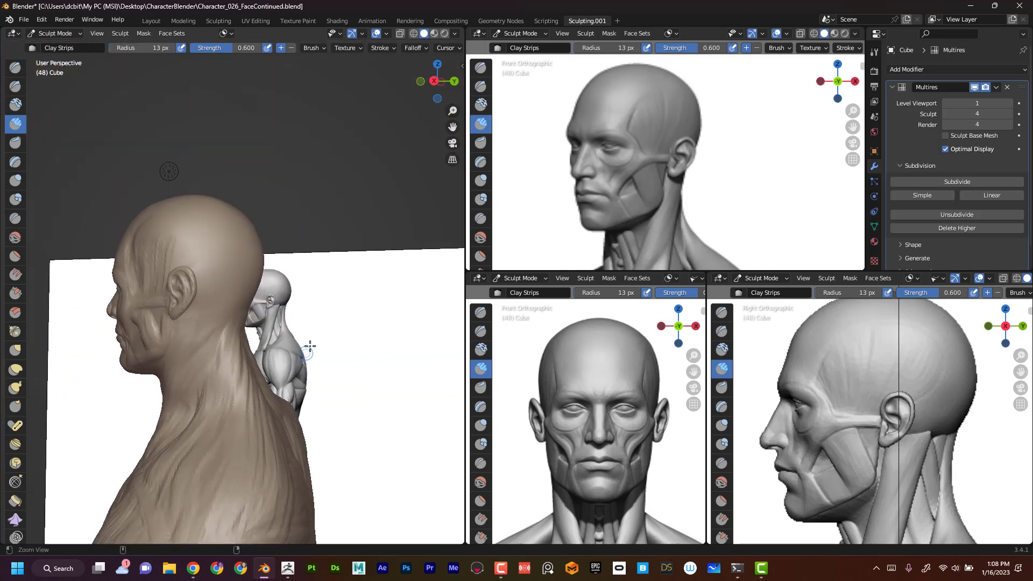
pyautogui.moveTo(347, 337)
pyautogui.mouseDown(button='middle')
pyautogui.moveTo(242, 357)
pyautogui.moveTo(374, 357)
pyautogui.moveTo(285, 343)
pyautogui.moveTo(360, 353)
pyautogui.moveTo(253, 351)
pyautogui.moveTo(256, 382)
pyautogui.moveTo(219, 360)
pyautogui.moveTo(355, 351)
pyautogui.moveTo(224, 334)
pyautogui.moveTo(318, 312)
pyautogui.mouseUp(button='middle')
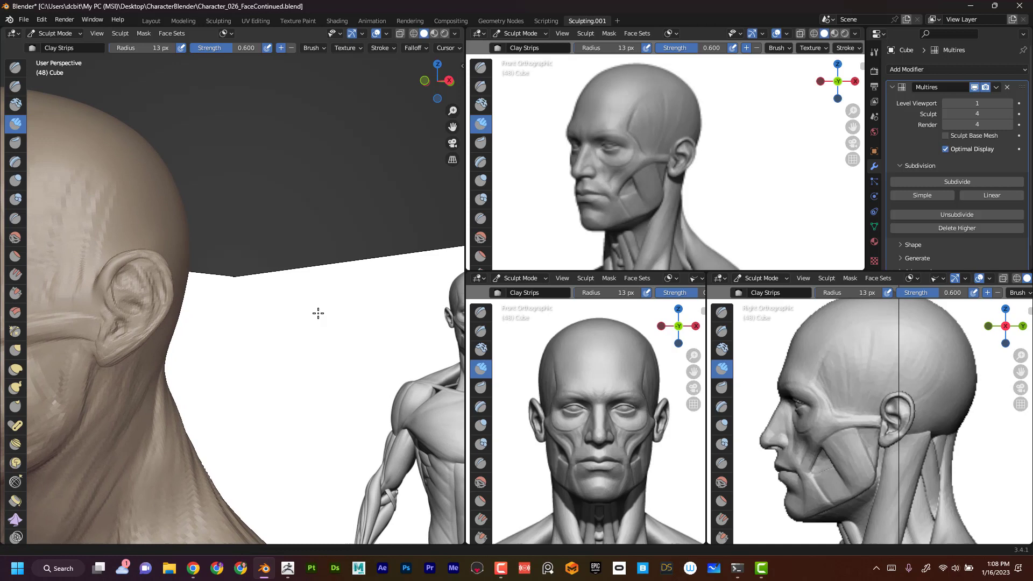
pyautogui.press('f')
pyautogui.click(154, 309)
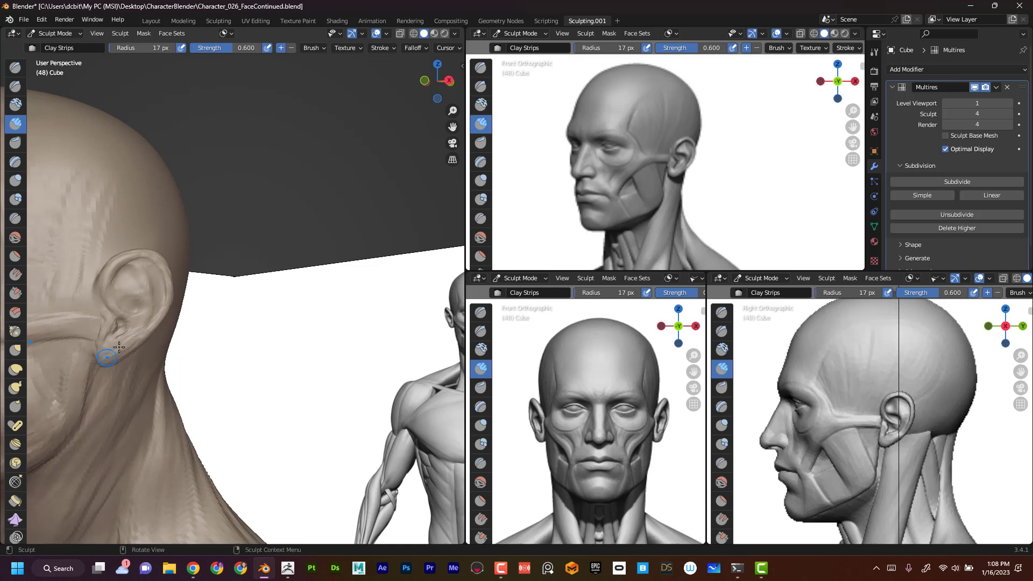
pyautogui.moveTo(104, 334)
pyautogui.keyDown('shift'); pyautogui.mouseDown()
pyautogui.moveTo(110, 326)
pyautogui.moveTo(103, 349)
pyautogui.mouseUp(); pyautogui.keyUp('shift')
pyautogui.moveTo(151, 318)
pyautogui.keyDown('shift'); pyautogui.mouseDown()
pyautogui.moveTo(156, 305)
pyautogui.moveTo(122, 314)
pyautogui.moveTo(112, 289)
pyautogui.mouseUp(); pyautogui.keyUp('shift')
# Set the Clay Strips radius to 24 px and refine the upper back section of the ear's outer rim.
pyautogui.moveTo(234, 213)
pyautogui.mouseDown(button='middle')
pyautogui.moveTo(235, 293)
pyautogui.moveTo(276, 443)
pyautogui.moveTo(231, 369)
pyautogui.moveTo(254, 345)
pyautogui.moveTo(247, 341)
pyautogui.mouseUp(button='middle')
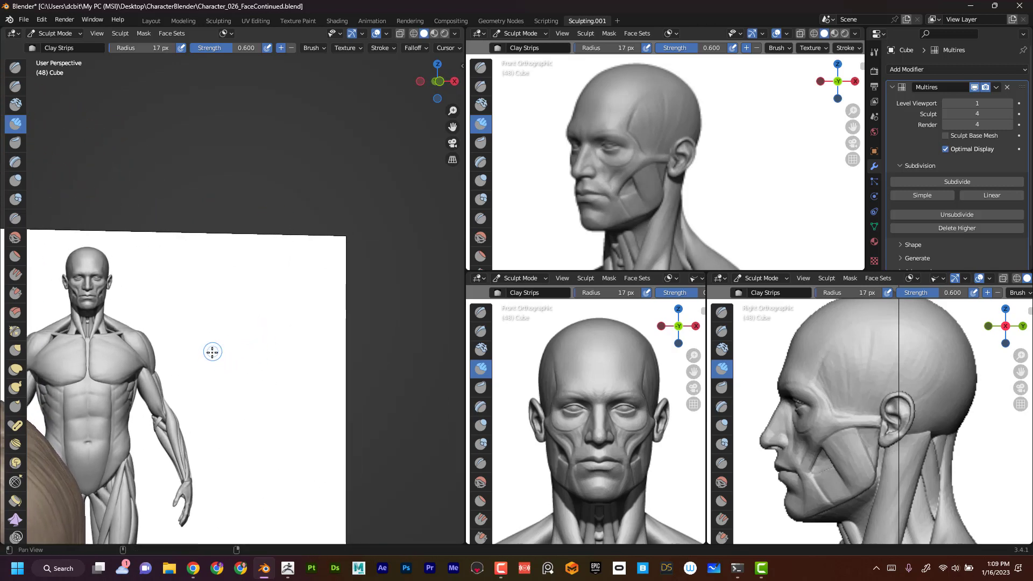
pyautogui.press('KP_Decimal')
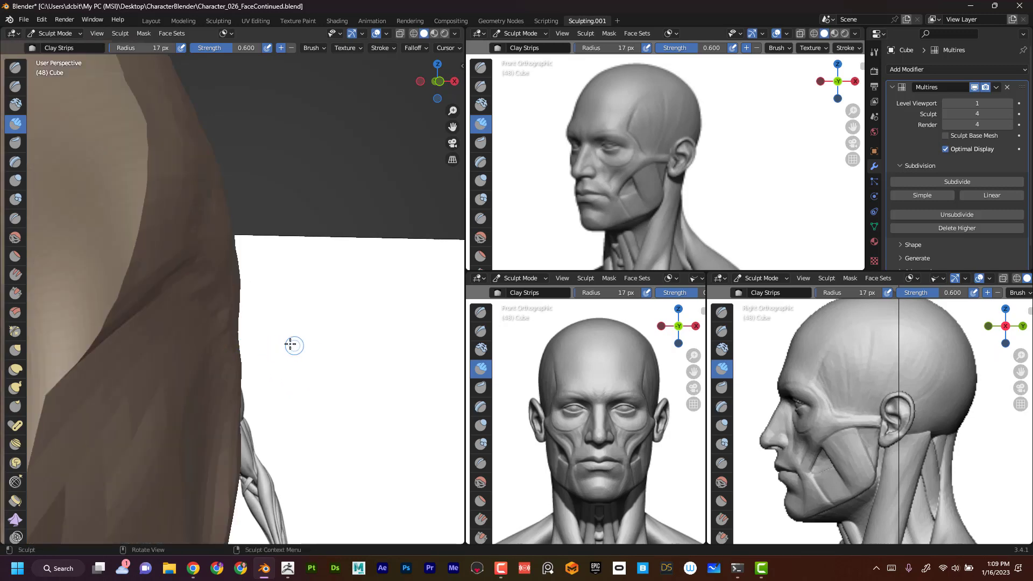
pyautogui.moveTo(295, 320)
pyautogui.keyDown('ctrl'); pyautogui.mouseDown(button='middle')
pyautogui.moveTo(300, 309)
pyautogui.moveTo(327, 465)
pyautogui.moveTo(258, 346)
pyautogui.moveTo(326, 329)
pyautogui.moveTo(344, 482)
pyautogui.moveTo(346, 419)
pyautogui.moveTo(393, 283)
pyautogui.moveTo(233, 256)
pyautogui.mouseUp(button='middle'); pyautogui.keyUp('ctrl')
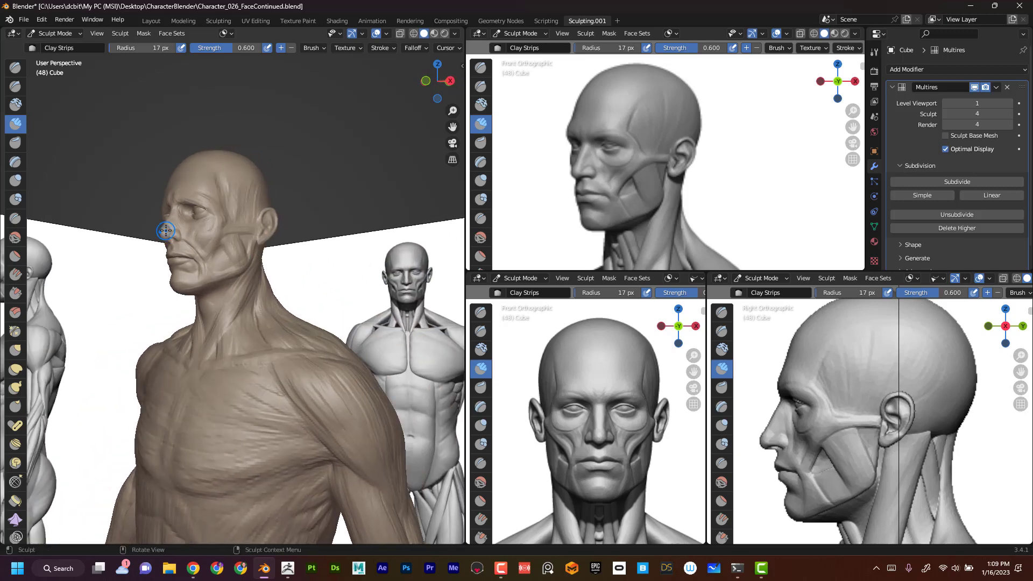
pyautogui.press('KP_Decimal')
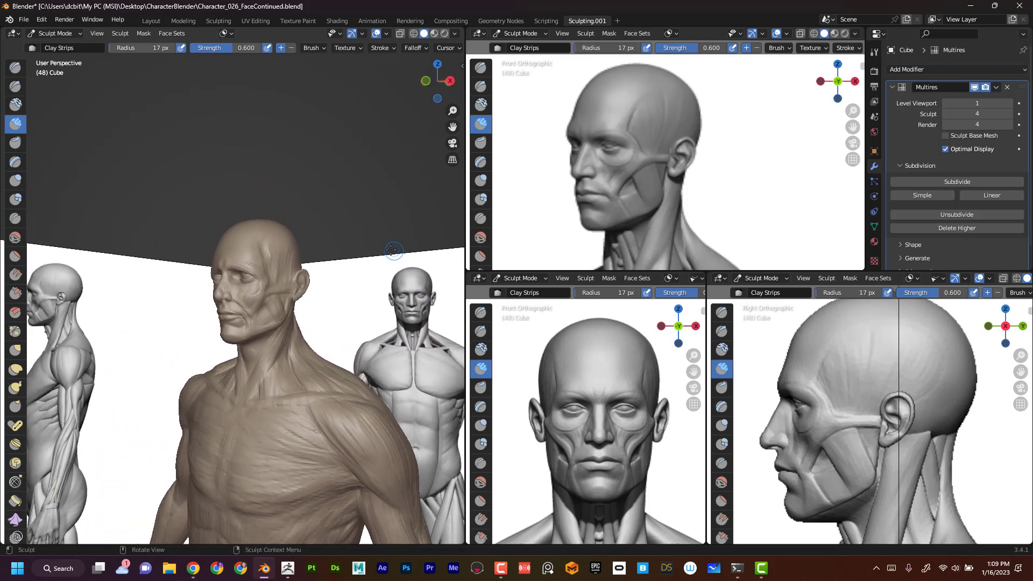
pyautogui.moveTo(341, 282)
pyautogui.mouseDown(button='middle')
pyautogui.moveTo(344, 328)
pyautogui.moveTo(323, 290)
pyautogui.moveTo(354, 281)
pyautogui.moveTo(311, 280)
pyautogui.moveTo(350, 270)
pyautogui.mouseUp(button='middle')
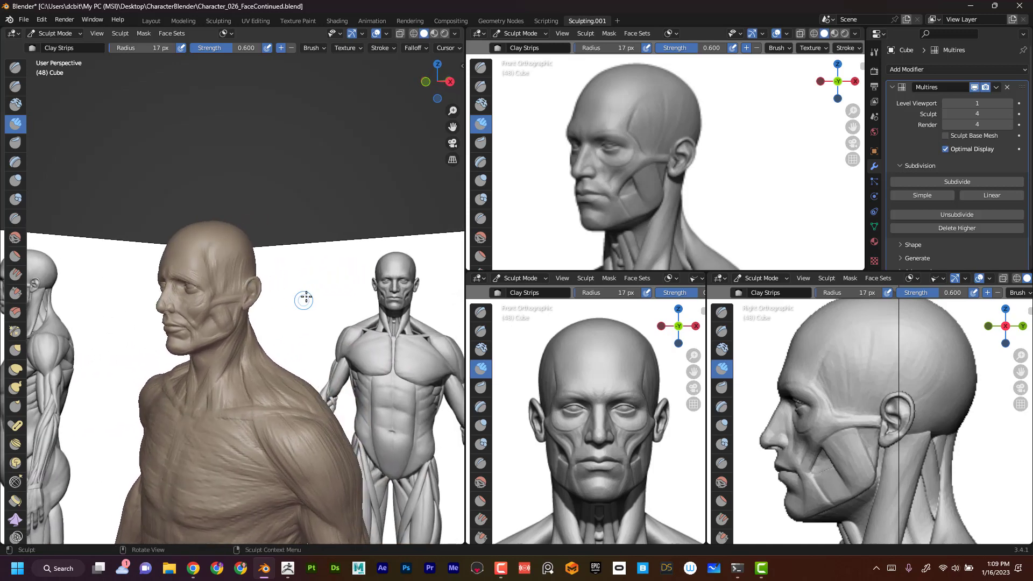
pyautogui.moveTo(302, 300)
pyautogui.mouseDown(button='middle')
pyautogui.moveTo(338, 271)
pyautogui.moveTo(334, 316)
pyautogui.moveTo(310, 355)
pyautogui.moveTo(392, 358)
pyautogui.moveTo(325, 342)
pyautogui.mouseUp(button='middle')
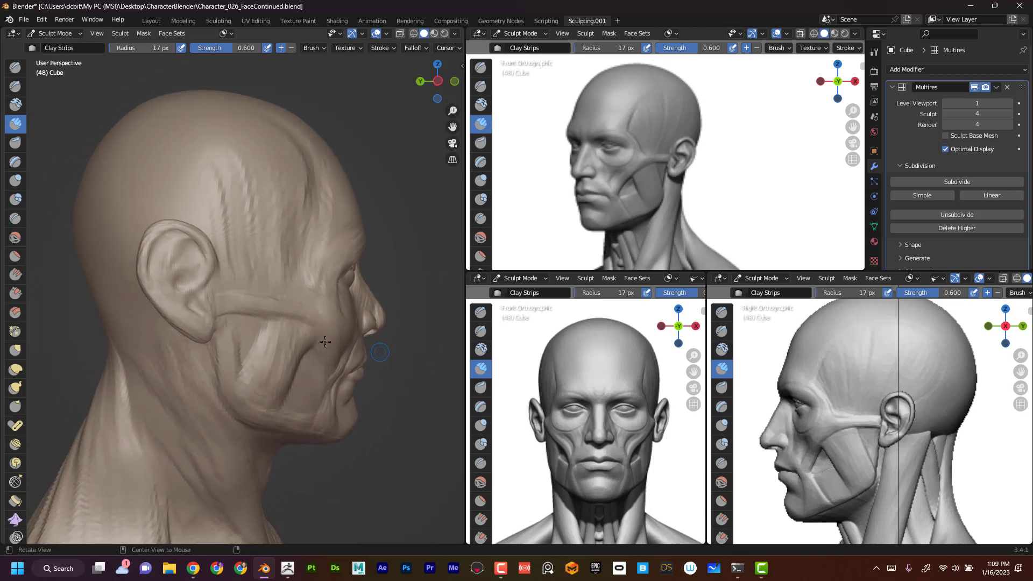
pyautogui.keyDown('alt'); pyautogui.moveTo(56, 354); pyautogui.dragTo(67, 362); pyautogui.keyUp('alt')
pyautogui.press('f')
pyautogui.click(167, 271)
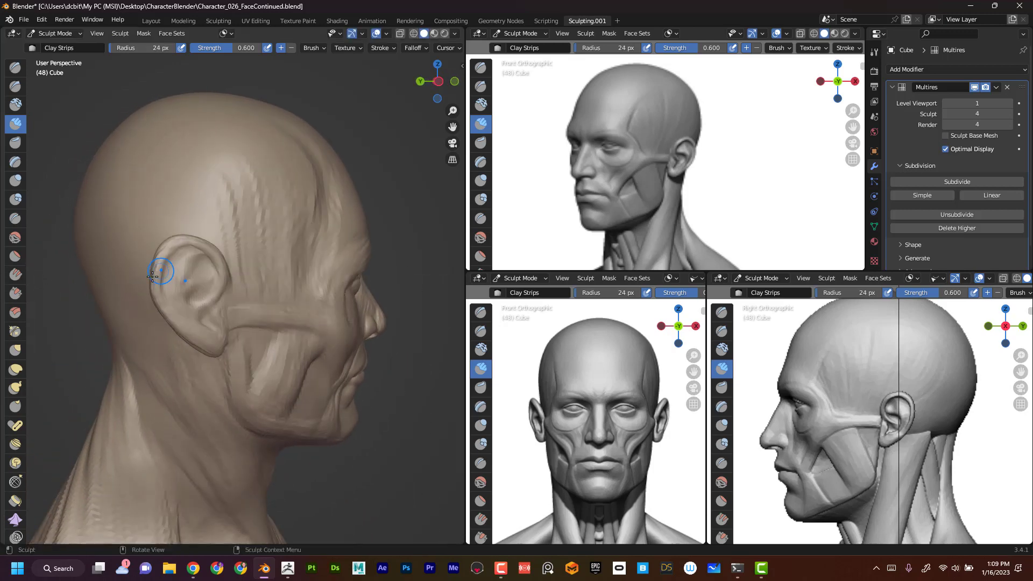
pyautogui.moveTo(154, 285); pyautogui.dragTo(164, 247)
pyautogui.click(165, 248)
# Set the Clay Strips radius to 29 px, work the ear's front edge, and undo the last stroke.
pyautogui.keyDown('alt'); pyautogui.moveTo(390, 322); pyautogui.dragTo(369, 320); pyautogui.keyUp('alt')
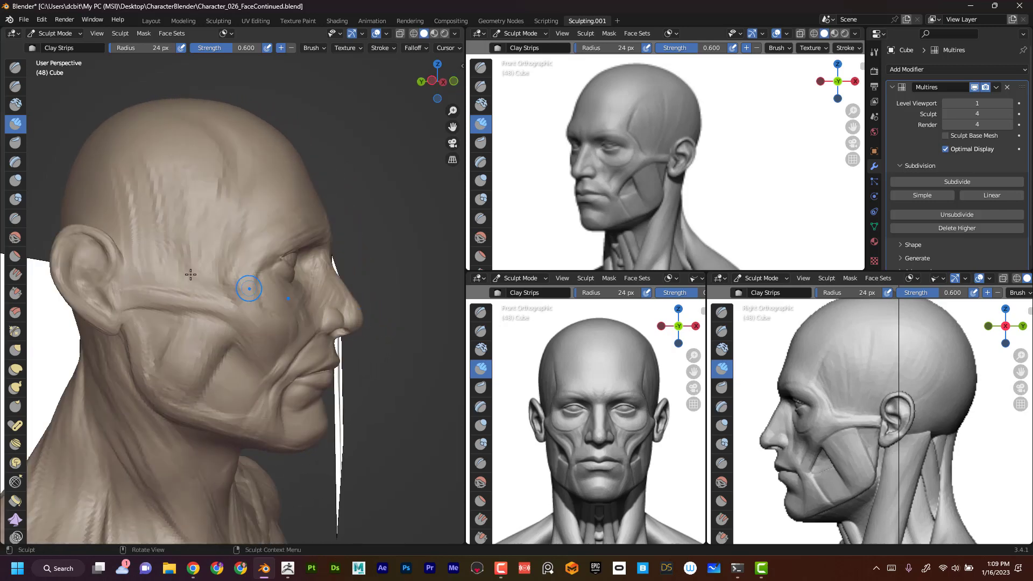
pyautogui.press('f')
pyautogui.click(120, 262)
pyautogui.moveTo(115, 271); pyautogui.dragTo(115, 280)
pyautogui.moveTo(115, 281); pyautogui.dragTo(114, 286)
pyautogui.moveTo(386, 376); pyautogui.dragTo(190, 262, button='middle')
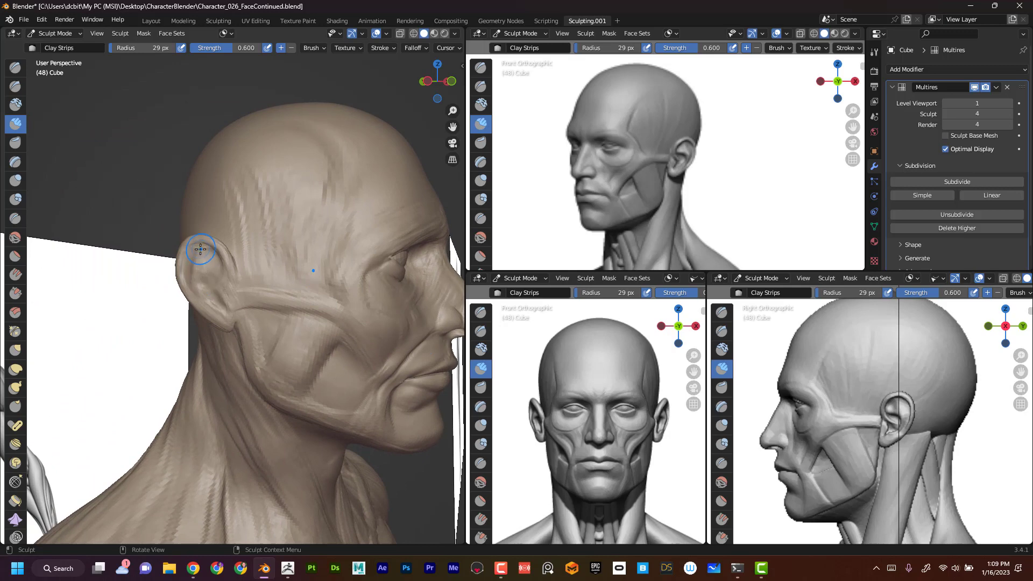
pyautogui.moveTo(108, 345); pyautogui.dragTo(267, 285, button='middle')
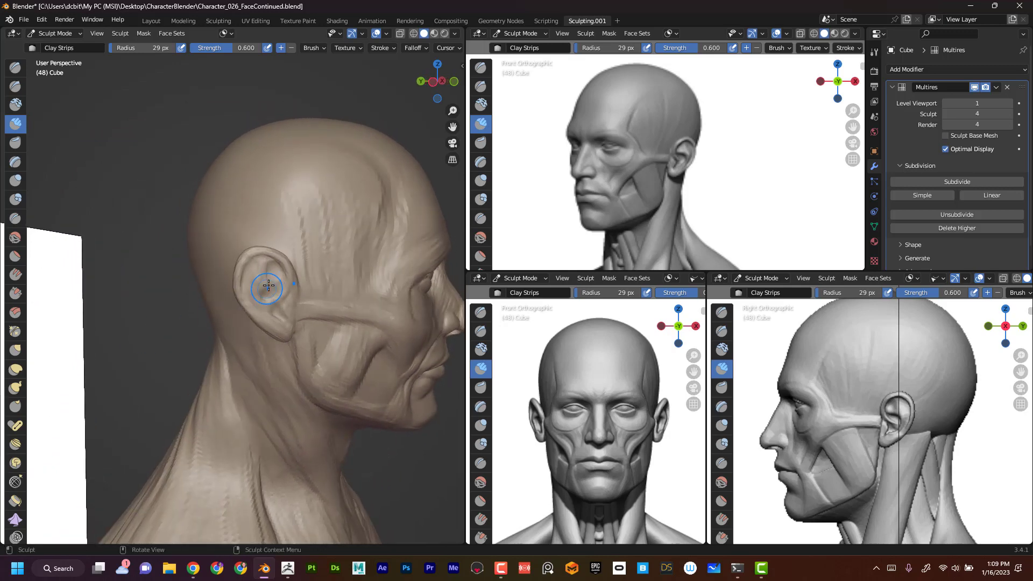
pyautogui.hotkey('ctrl', 'z')
# Refine the ear's inner folds, tragus area and outer rim with Clay Strips, reducing the radius to 21 px.
pyautogui.moveTo(141, 378); pyautogui.dragTo(383, 279, button='middle')
pyautogui.keyDown('alt'); pyautogui.moveTo(383, 280); pyautogui.dragTo(337, 251); pyautogui.keyUp('alt')
pyautogui.moveTo(236, 282)
pyautogui.mouseDown()
pyautogui.moveTo(222, 271)
pyautogui.moveTo(232, 303)
pyautogui.mouseUp()
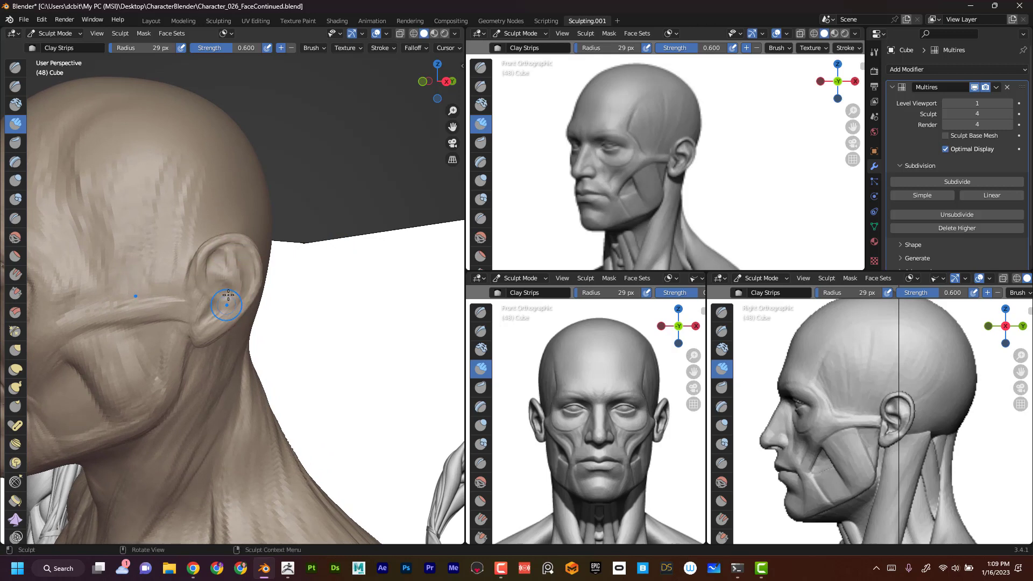
pyautogui.press('f')
pyautogui.click(208, 282)
pyautogui.moveTo(199, 299)
pyautogui.mouseDown()
pyautogui.moveTo(196, 331)
pyautogui.moveTo(216, 325)
pyautogui.mouseUp()
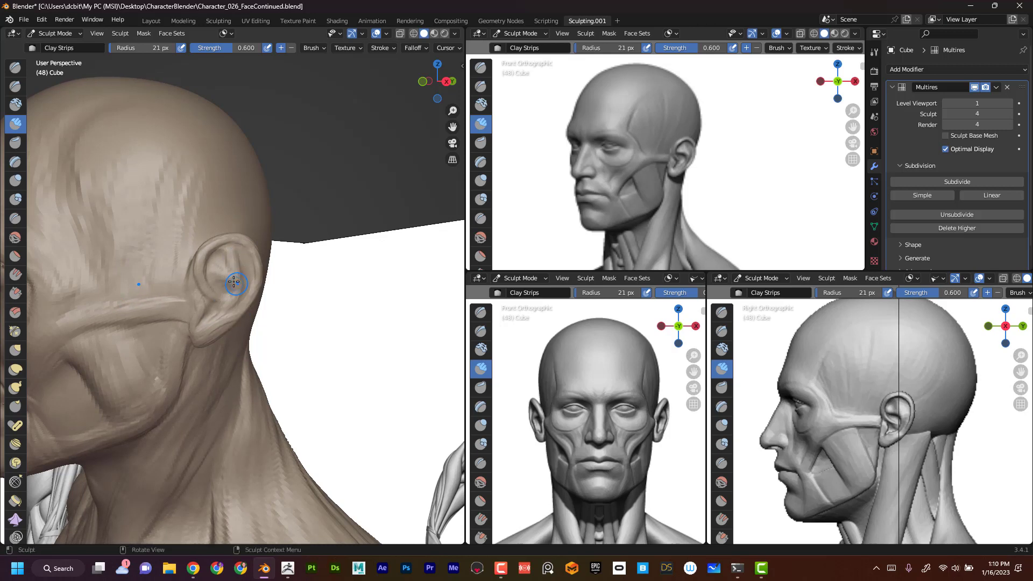
pyautogui.moveTo(226, 241); pyautogui.dragTo(249, 245)
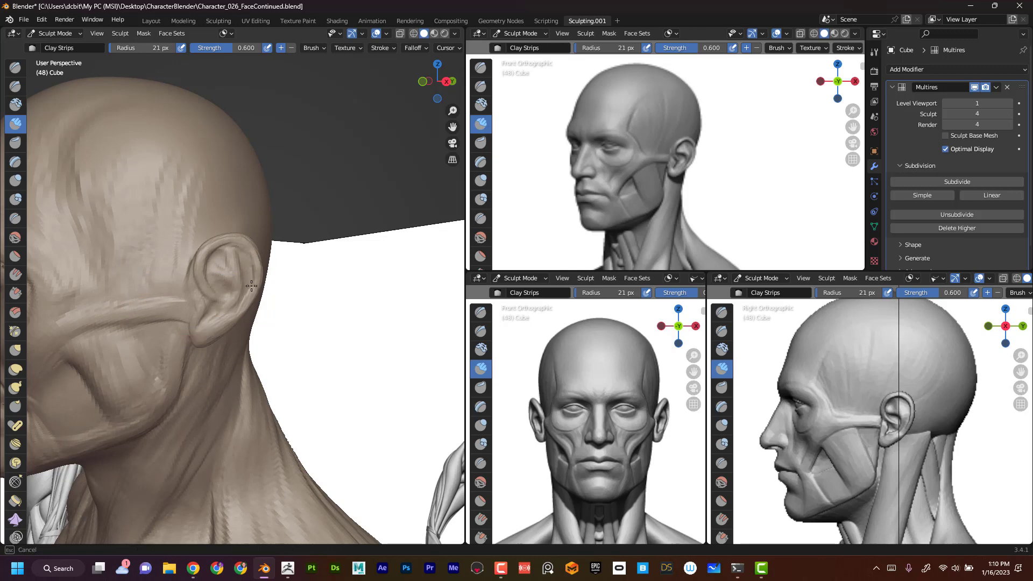
pyautogui.moveTo(252, 286); pyautogui.dragTo(249, 267)
# Try to carve the back of the earlobe with Clay Strips, and undo the strokes.
pyautogui.moveTo(324, 202)
pyautogui.keyDown('ctrl'); pyautogui.mouseDown(button='middle')
pyautogui.moveTo(318, 253)
pyautogui.moveTo(353, 269)
pyautogui.moveTo(341, 297)
pyautogui.moveTo(330, 202)
pyautogui.moveTo(247, 204)
pyautogui.moveTo(205, 163)
pyautogui.moveTo(129, 339)
pyautogui.moveTo(130, 371)
pyautogui.moveTo(89, 248)
pyautogui.mouseUp(button='middle'); pyautogui.keyUp('ctrl')
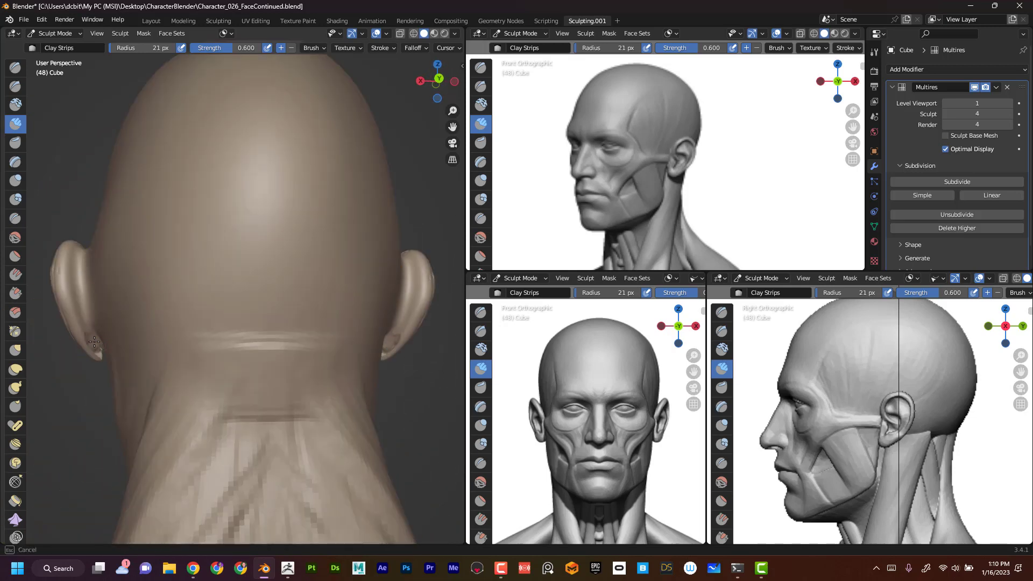
pyautogui.moveTo(93, 345); pyautogui.dragTo(96, 350)
pyautogui.moveTo(87, 334); pyautogui.dragTo(91, 345)
pyautogui.moveTo(89, 341); pyautogui.dragTo(97, 354)
pyautogui.moveTo(83, 377)
pyautogui.mouseDown(button='middle')
pyautogui.moveTo(160, 352)
pyautogui.moveTo(209, 393)
pyautogui.moveTo(229, 338)
pyautogui.mouseUp(button='middle')
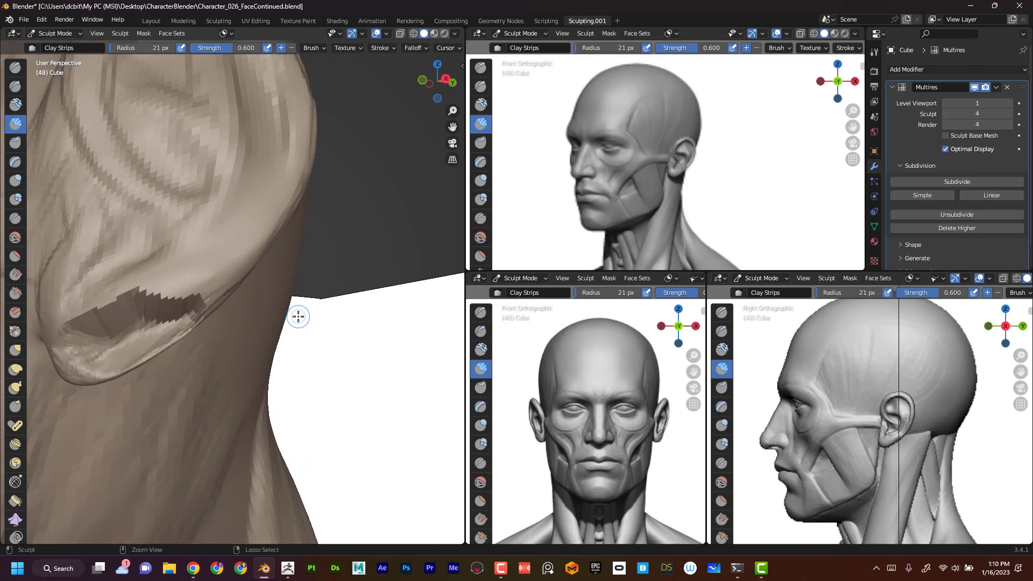
pyautogui.hotkey('ctrl', 'z')
pyautogui.hotkey('ctrl', 'z')
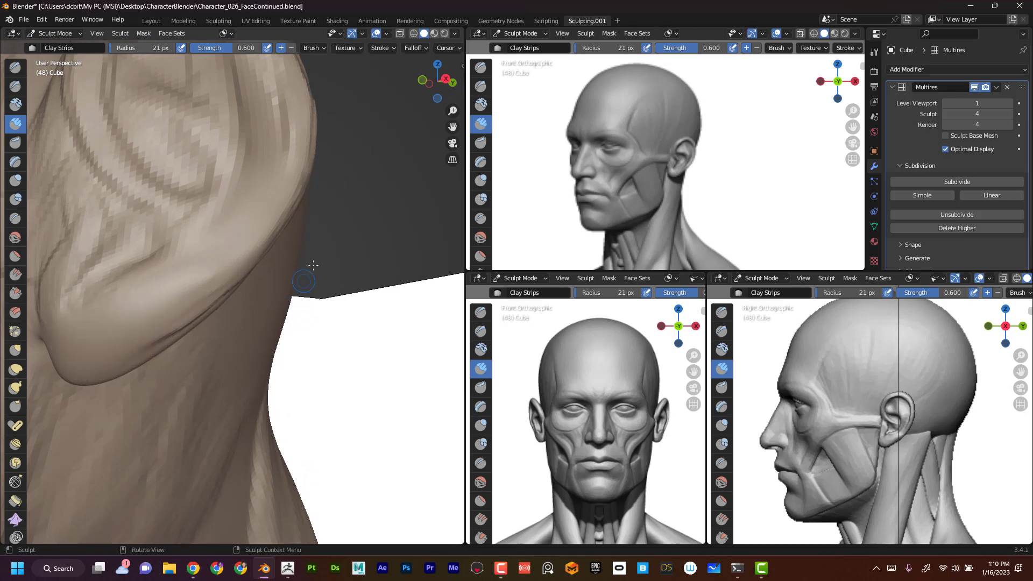
pyautogui.moveTo(357, 236)
pyautogui.keyDown('ctrl'); pyautogui.mouseDown(button='middle')
pyautogui.moveTo(358, 258)
pyautogui.moveTo(258, 230)
pyautogui.mouseUp(button='middle'); pyautogui.keyUp('ctrl')
pyautogui.click(147, 35)
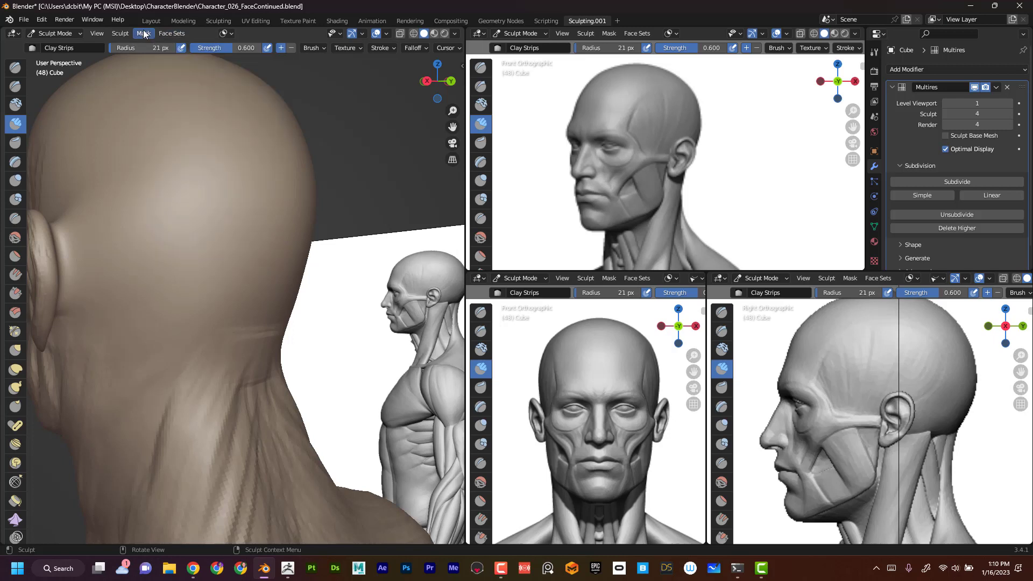
pyautogui.click(143, 34)
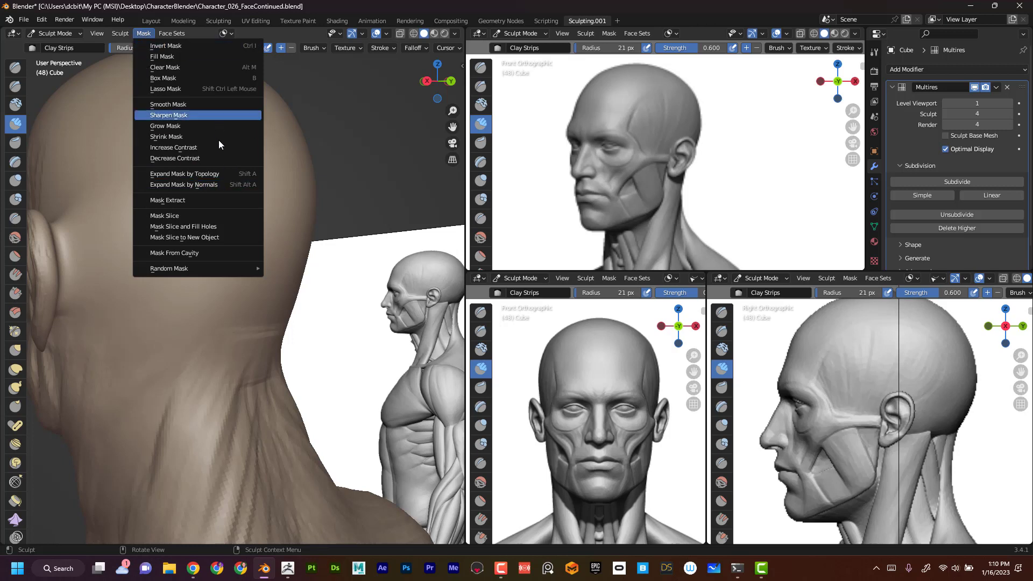
pyautogui.moveTo(333, 158); pyautogui.dragTo(221, 269, button='middle')
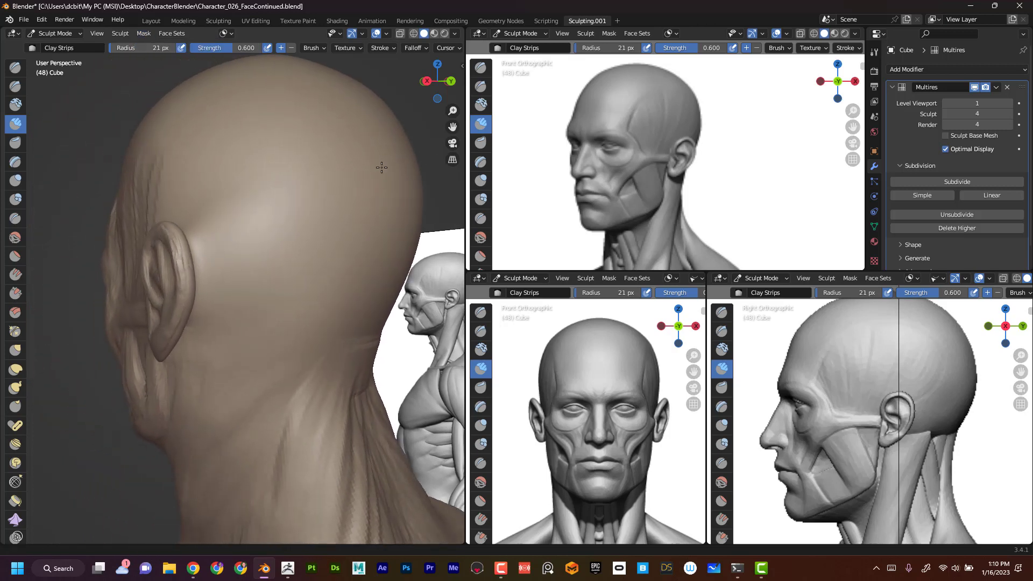
pyautogui.moveTo(101, 429)
pyautogui.mouseDown(button='middle')
pyautogui.moveTo(140, 342)
pyautogui.moveTo(188, 301)
pyautogui.moveTo(232, 287)
pyautogui.mouseUp(button='middle')
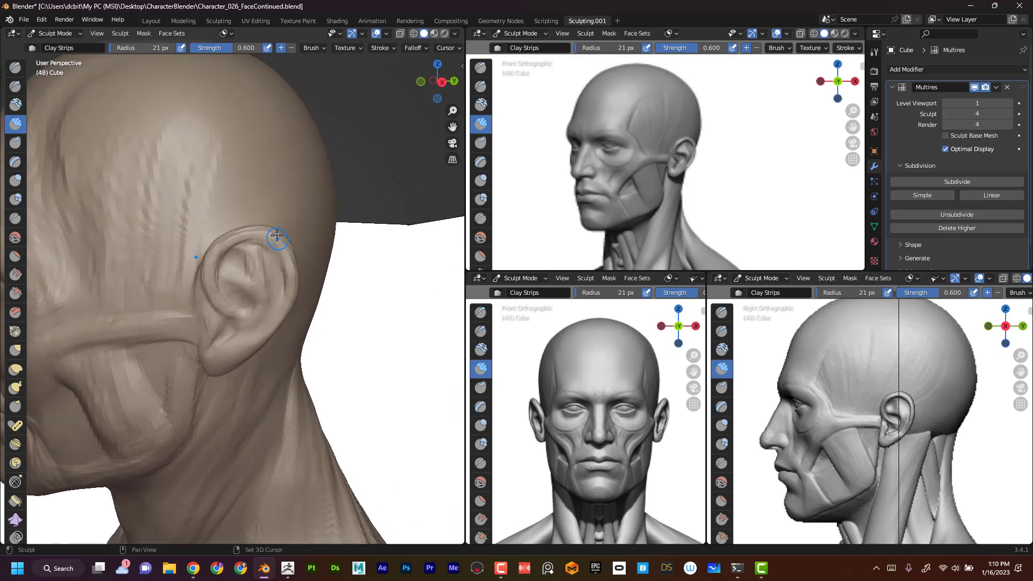
# Sharpen the line between the lips using the Draw Sharp brush with a 19 px radius.
pyautogui.moveTo(350, 200)
pyautogui.mouseDown(button='middle')
pyautogui.moveTo(408, 336)
pyautogui.moveTo(387, 272)
pyautogui.moveTo(371, 295)
pyautogui.moveTo(394, 298)
pyautogui.moveTo(366, 323)
pyautogui.mouseUp(button='middle')
pyautogui.scroll(3, 371, 324)
pyautogui.press('f')
pyautogui.click(292, 338)
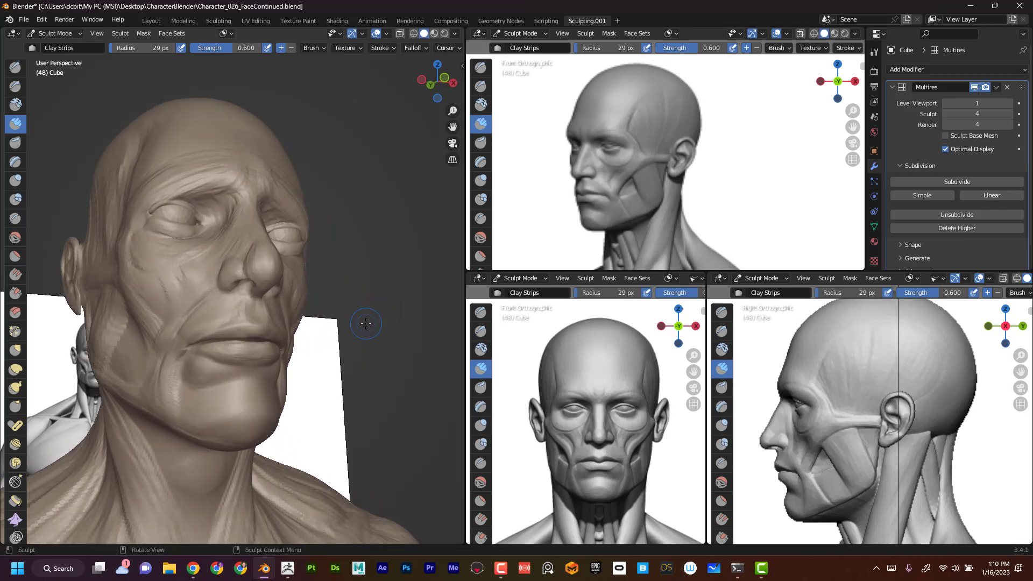
pyautogui.click(15, 89)
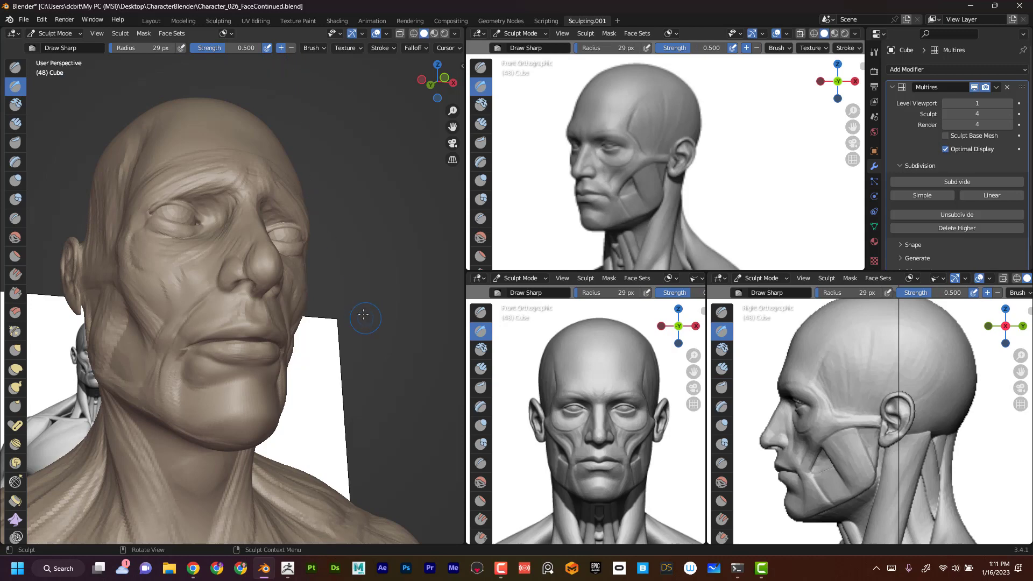
pyautogui.moveTo(370, 332); pyautogui.dragTo(280, 352, button='middle')
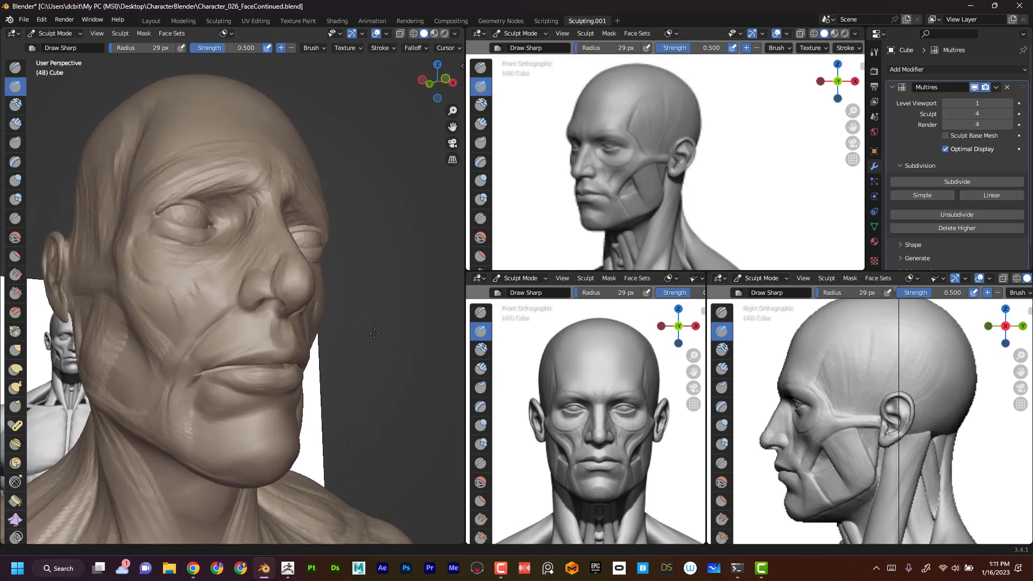
pyautogui.press('f')
pyautogui.click(236, 358)
pyautogui.moveTo(213, 366); pyautogui.dragTo(236, 357)
pyautogui.moveTo(232, 358); pyautogui.dragTo(251, 352)
pyautogui.moveTo(241, 357); pyautogui.dragTo(259, 352)
pyautogui.moveTo(250, 353); pyautogui.dragTo(281, 349)
# Examine the lips, eyes and overall face from the front, from below and from both sides.
pyautogui.moveTo(373, 354); pyautogui.dragTo(165, 332, button='middle')
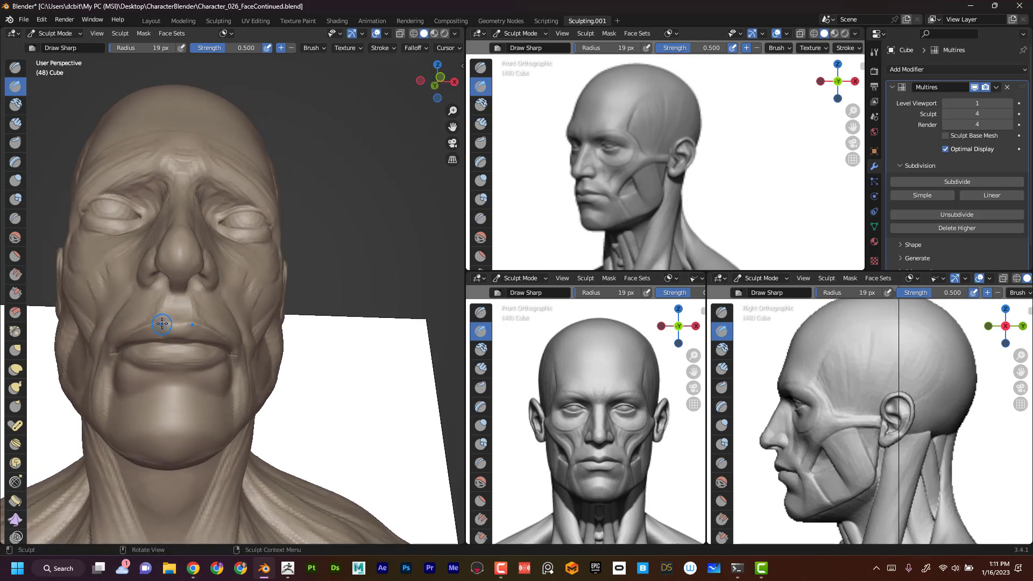
pyautogui.moveTo(375, 284); pyautogui.dragTo(224, 340, button='middle')
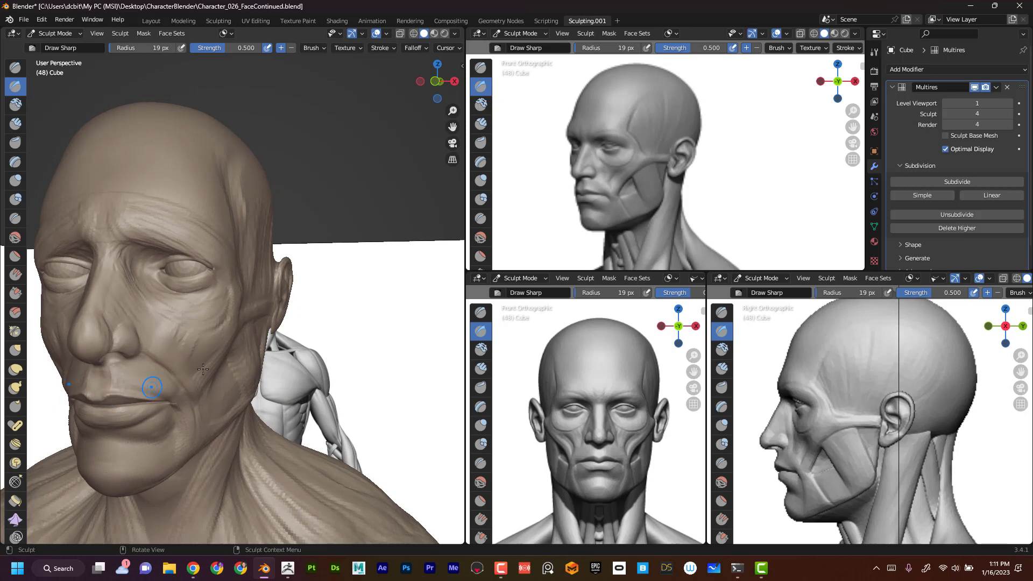
pyautogui.moveTo(334, 267); pyautogui.dragTo(377, 259, button='middle')
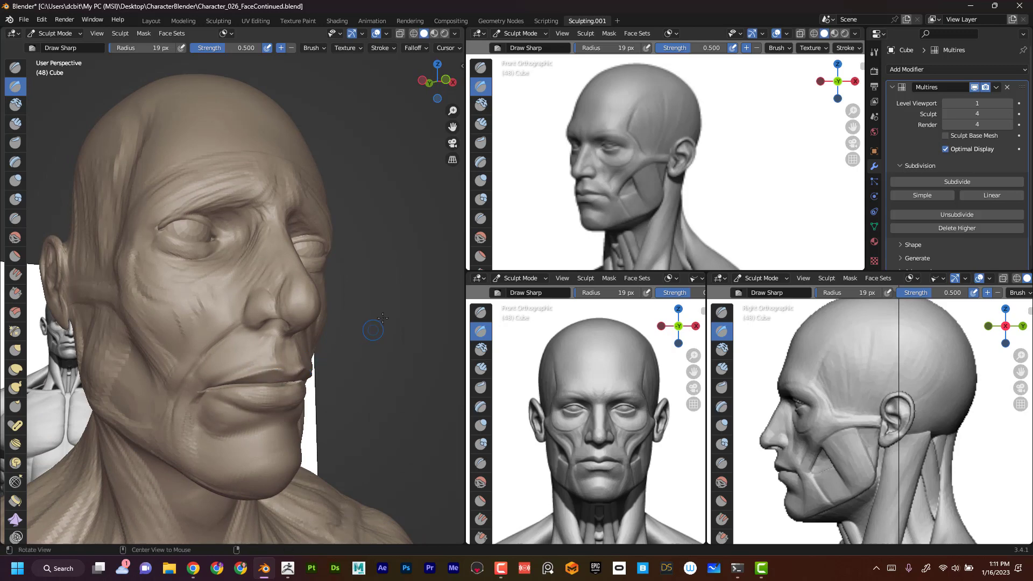
pyautogui.moveTo(382, 318); pyautogui.dragTo(206, 336, button='middle')
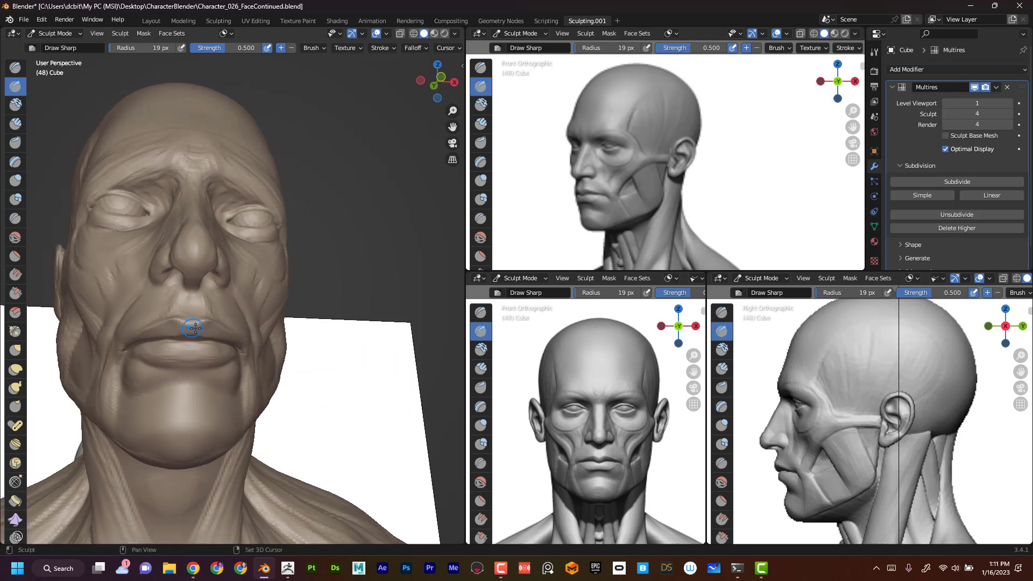
pyautogui.moveTo(330, 262); pyautogui.dragTo(108, 385, button='middle')
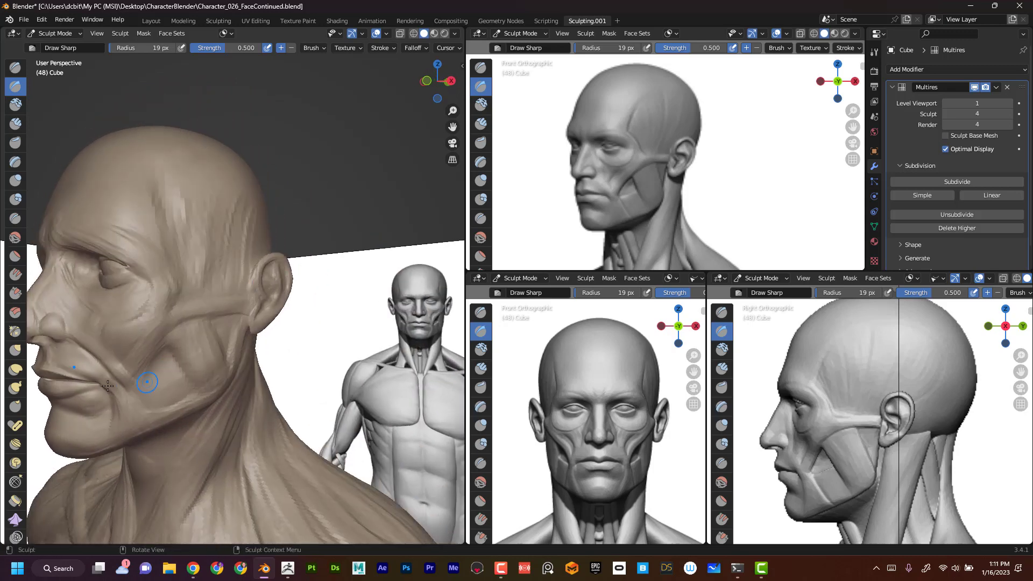
pyautogui.moveTo(309, 247); pyautogui.dragTo(360, 331, button='middle')
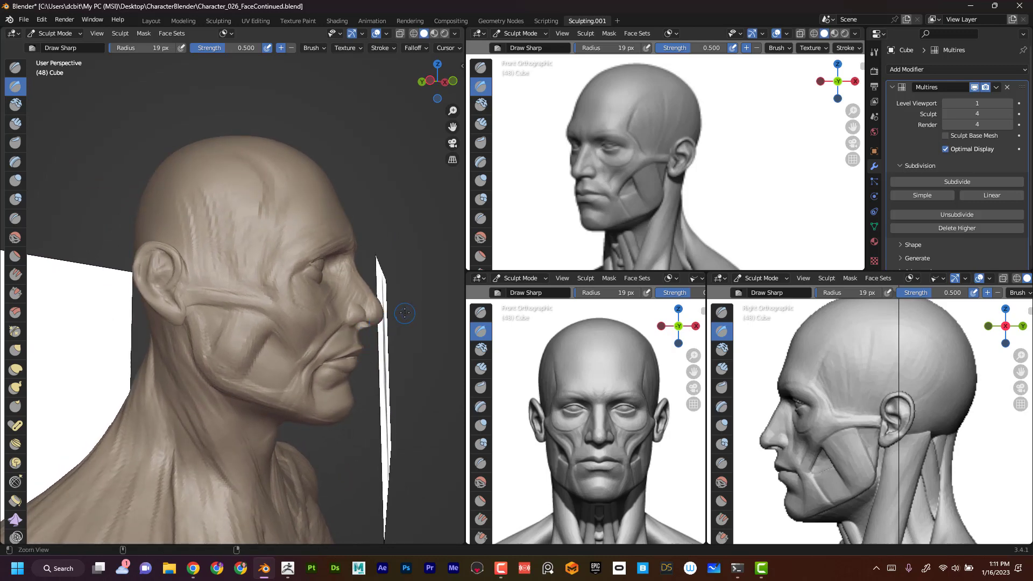
pyautogui.moveTo(404, 313)
pyautogui.keyDown('ctrl'); pyautogui.keyDown('alt'); pyautogui.mouseDown()
pyautogui.moveTo(399, 326)
pyautogui.moveTo(430, 326)
pyautogui.moveTo(357, 316)
pyautogui.moveTo(367, 290)
pyautogui.mouseUp(); pyautogui.keyUp('alt'); pyautogui.keyUp('ctrl')
pyautogui.keyDown('alt'); pyautogui.moveTo(328, 237); pyautogui.dragTo(326, 239); pyautogui.keyUp('alt')
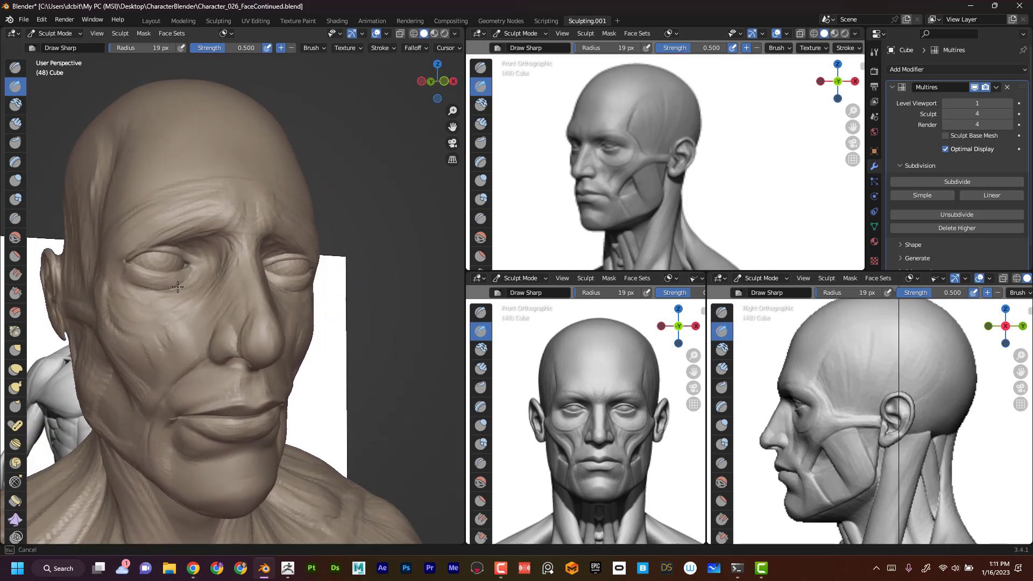
# Set the Draw Sharp brush's direction to subtract.
pyautogui.click(293, 48)
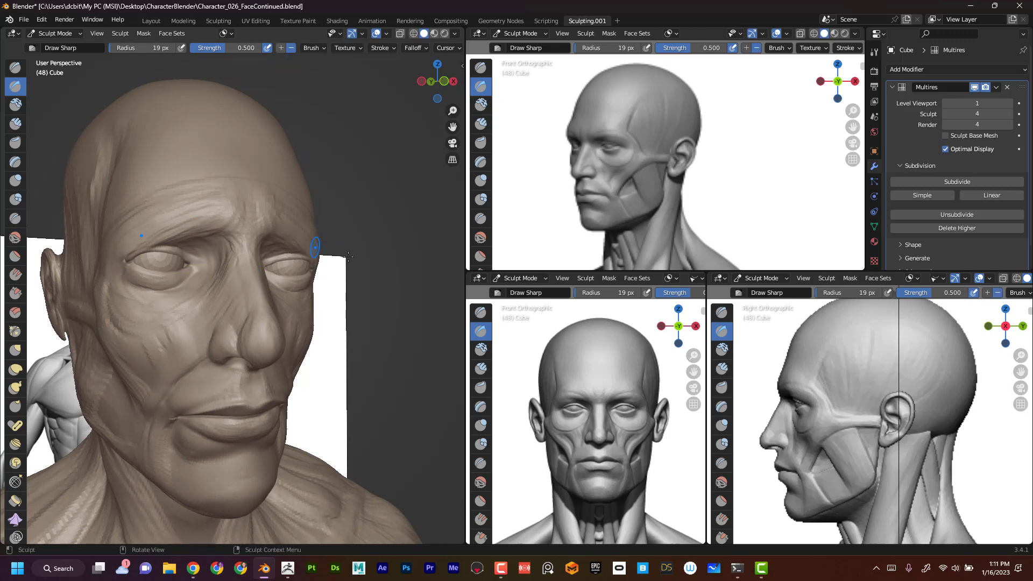
pyautogui.keyDown('alt'); pyautogui.moveTo(422, 301); pyautogui.dragTo(370, 366); pyautogui.keyUp('alt')
pyautogui.keyDown('alt'); pyautogui.moveTo(351, 318); pyautogui.dragTo(394, 299); pyautogui.keyUp('alt')
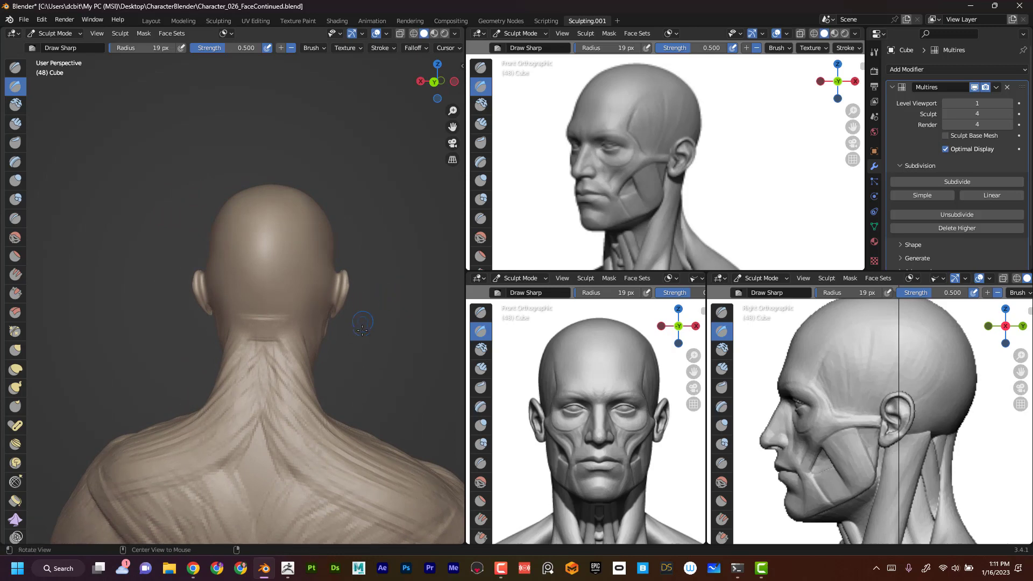